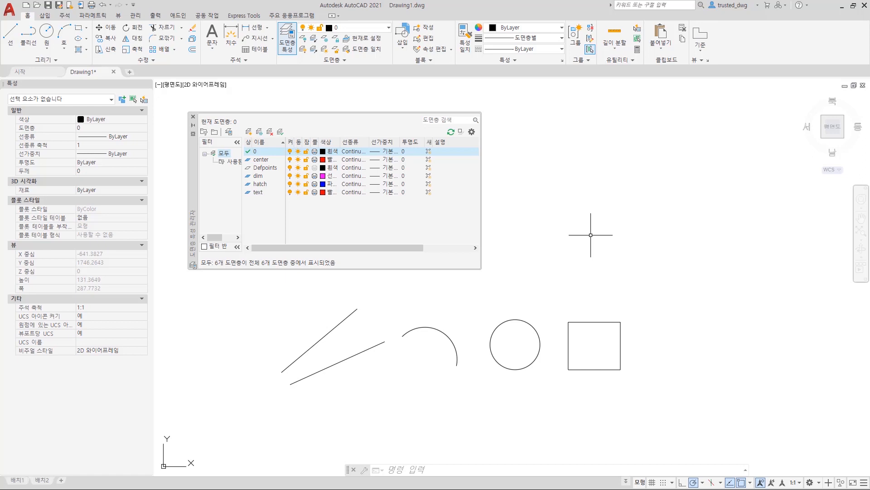
{"action": "type", "text": "TEXTlaye"}
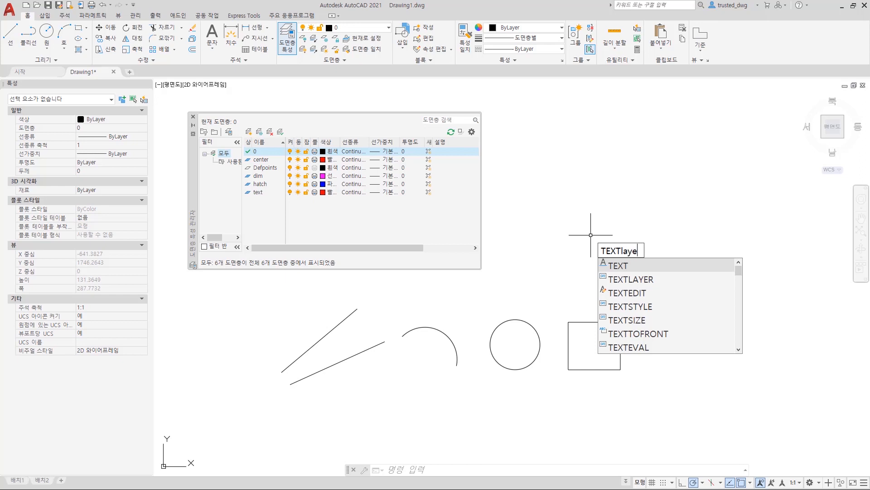
{"action": "type", "text": "r"}
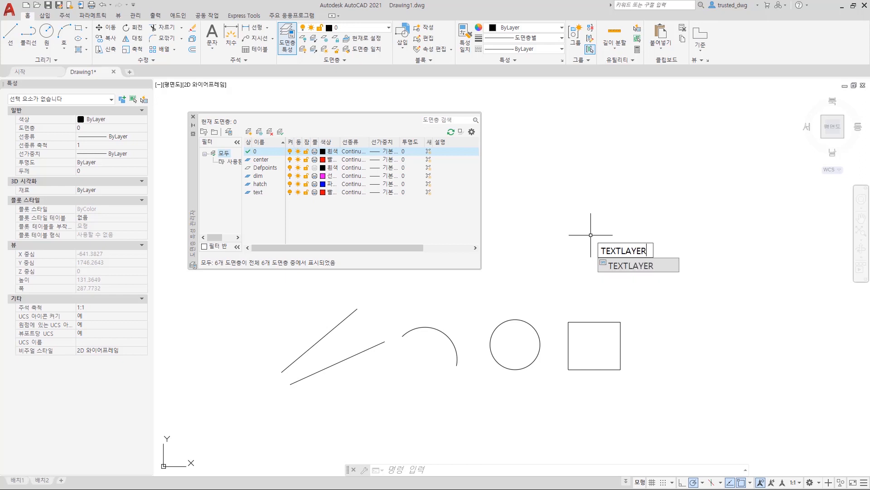
{"action": "key", "text": "Escape"}
{"action": "key", "text": "Escape"}
Step: Set the layer override for new text objects to the text layer
{"action": "left_click", "coordinate": [66, 15]}
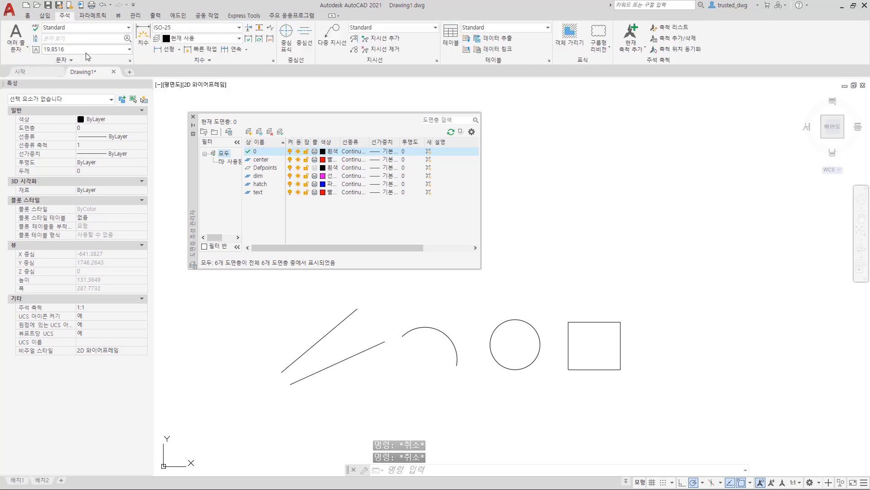
{"action": "left_click", "coordinate": [72, 57]}
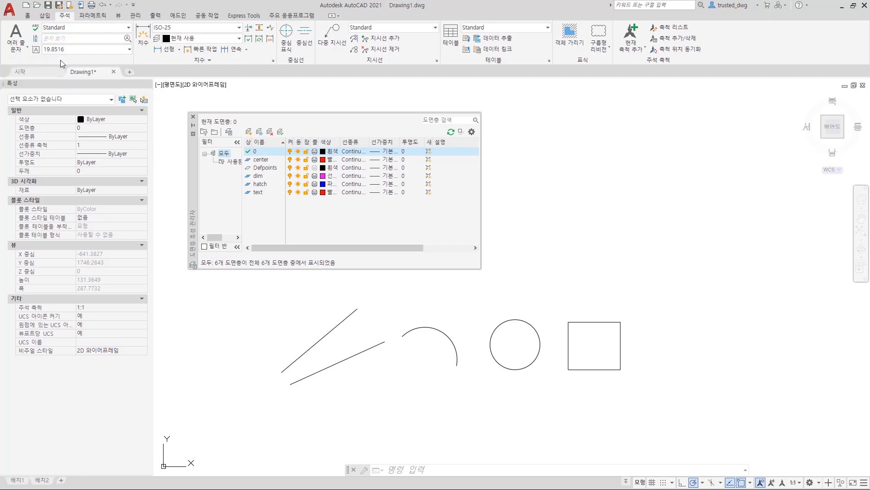
{"action": "left_click", "coordinate": [61, 60]}
{"action": "left_click", "coordinate": [49, 81]}
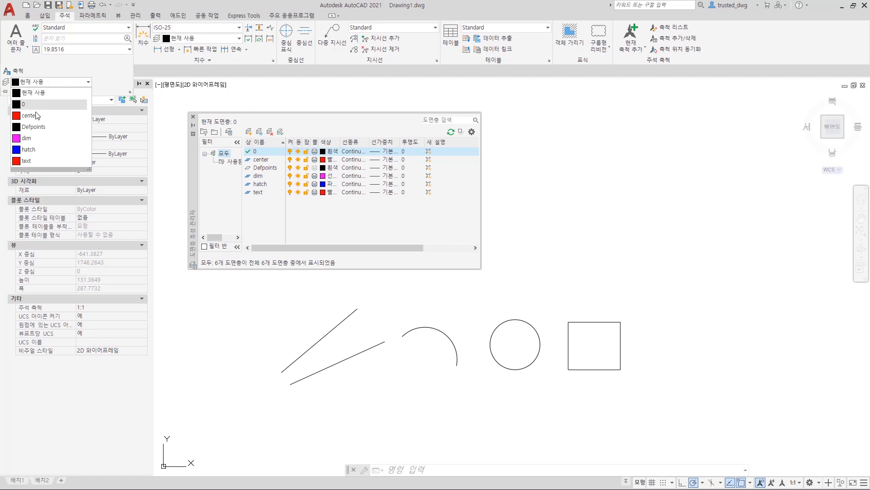
{"action": "left_click", "coordinate": [27, 160]}
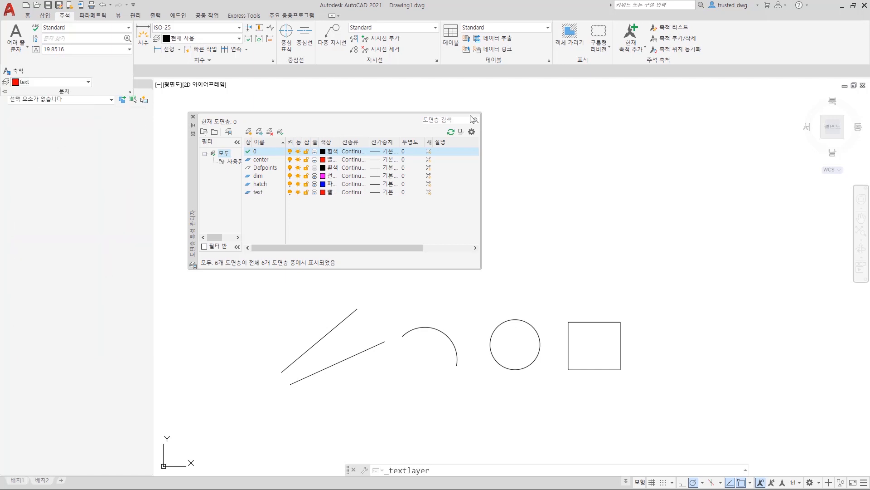
Step: Place the single-line text 123 above the square, with a height of about 36 and the default rotation
{"action": "type", "text": "text"}
{"action": "key", "text": "Return"}
{"action": "left_click", "coordinate": [545, 170]}
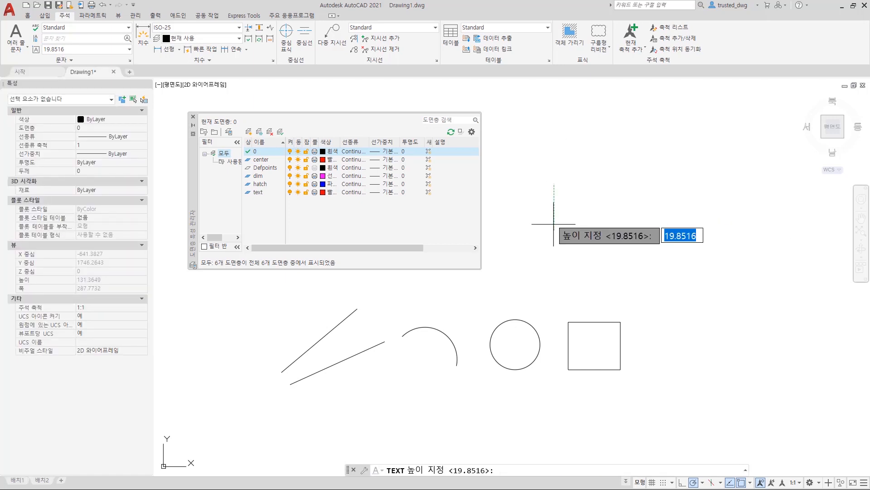
{"action": "left_click", "coordinate": [545, 111]}
{"action": "key", "text": "Return"}
{"action": "type", "text": "123"}
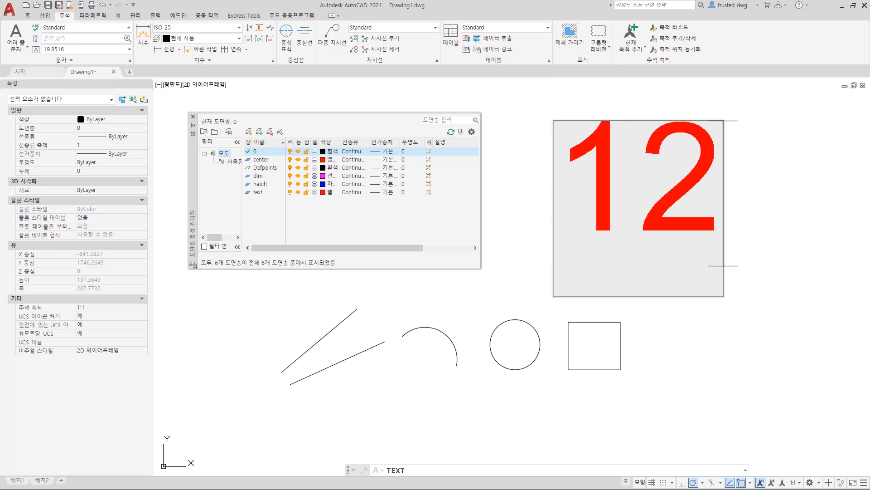
{"action": "key", "text": "Return"}
{"action": "key", "text": "Return"}
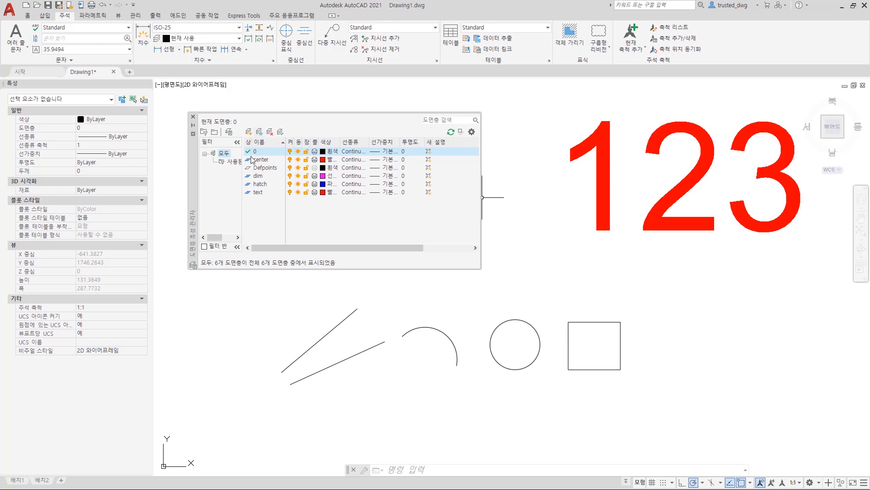
Step: Inspect the layer and colour properties of the 123 text, and clear the selection
{"action": "left_click", "coordinate": [620, 252]}
{"action": "left_click", "coordinate": [579, 191]}
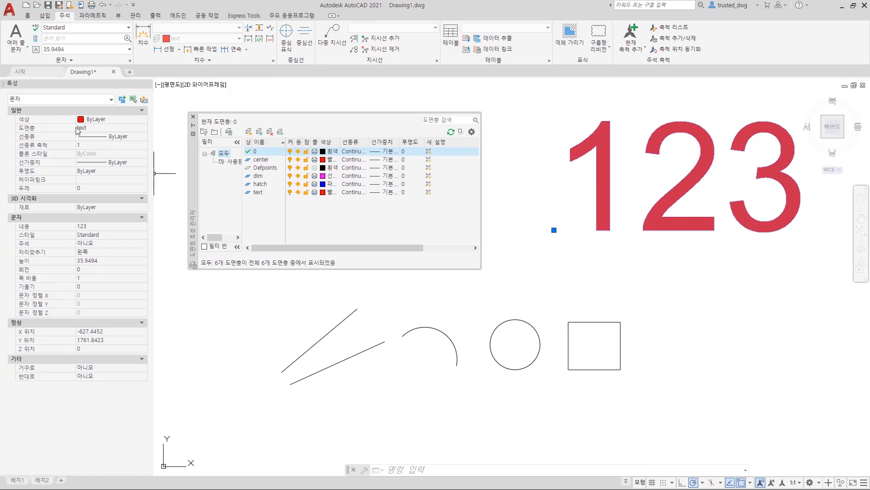
{"action": "left_click", "coordinate": [172, 122]}
{"action": "key", "text": "Escape"}
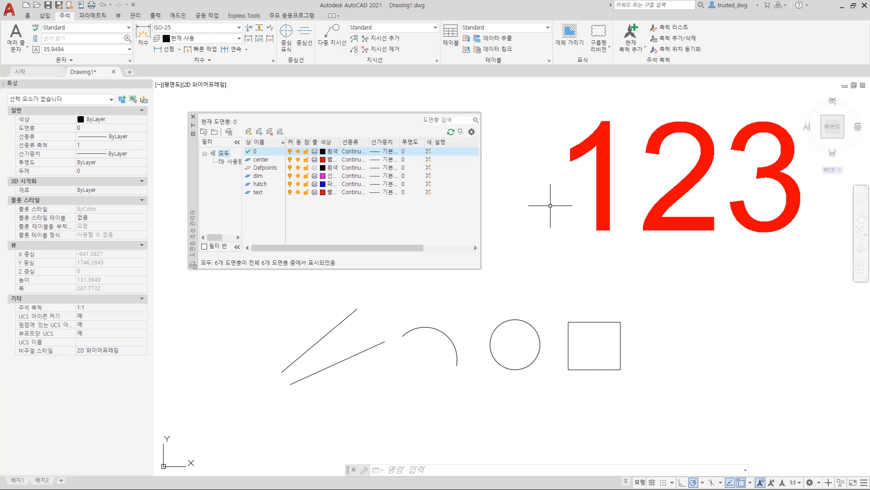
Step: Erase the 123 text from the drawing
{"action": "left_click", "coordinate": [605, 276]}
{"action": "left_click", "coordinate": [564, 205]}
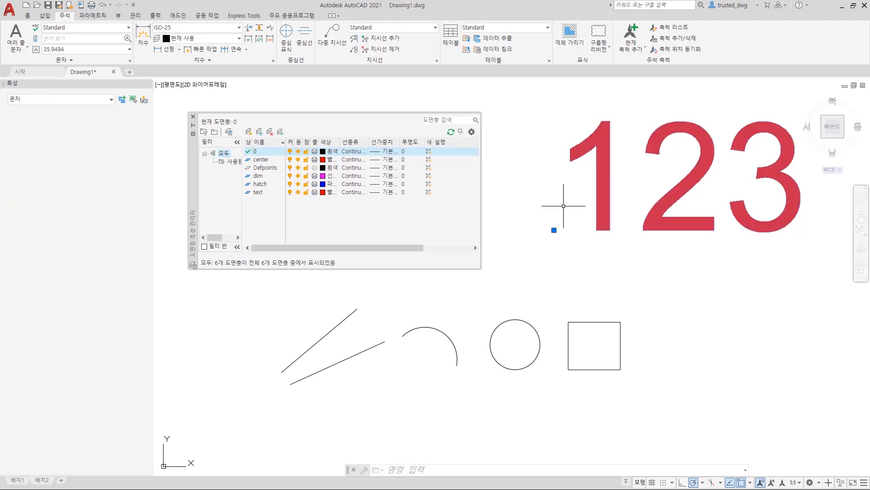
{"action": "type", "text": "e"}
{"action": "key", "text": "Return"}
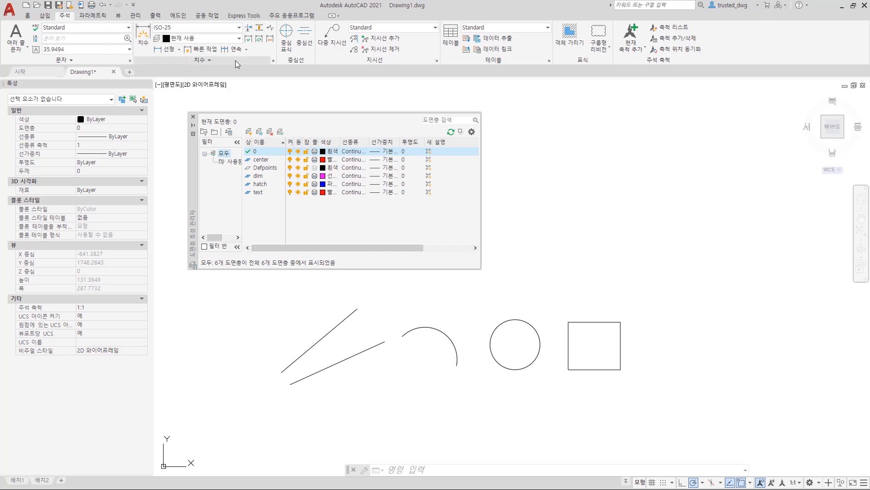
Step: Examine the layer choices for new dimensions, the text layer override and the TEXTLAYER setting without changing them
{"action": "left_click", "coordinate": [198, 40]}
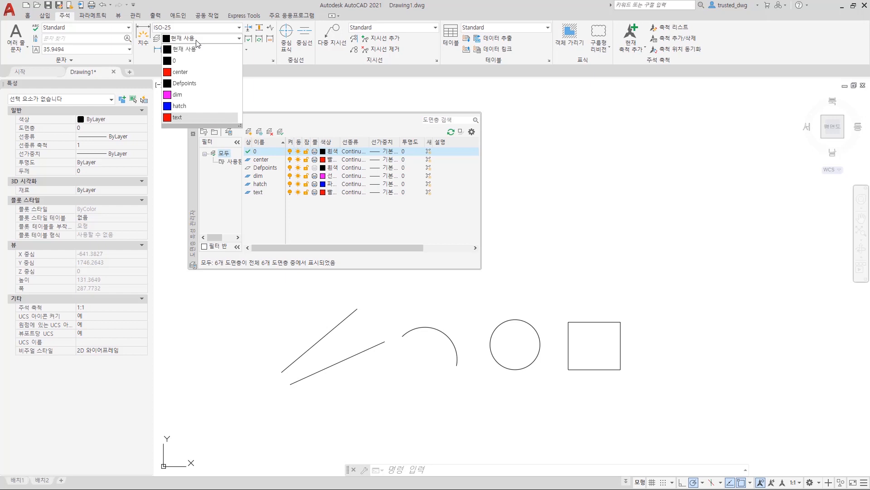
{"action": "left_click", "coordinate": [64, 61]}
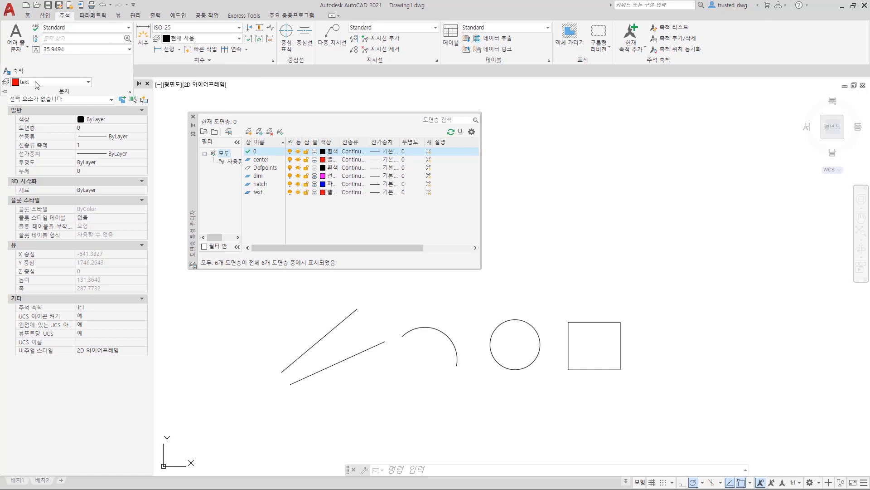
{"action": "type", "text": "tex"}
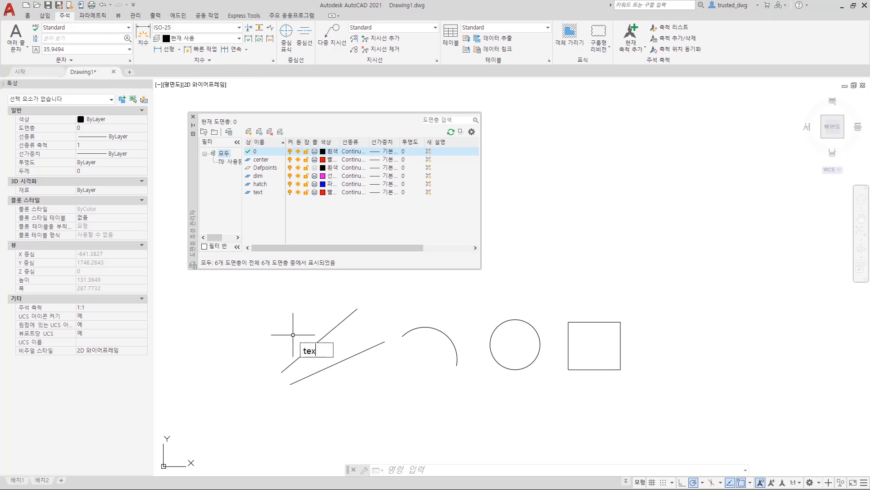
{"action": "type", "text": "tlayer"}
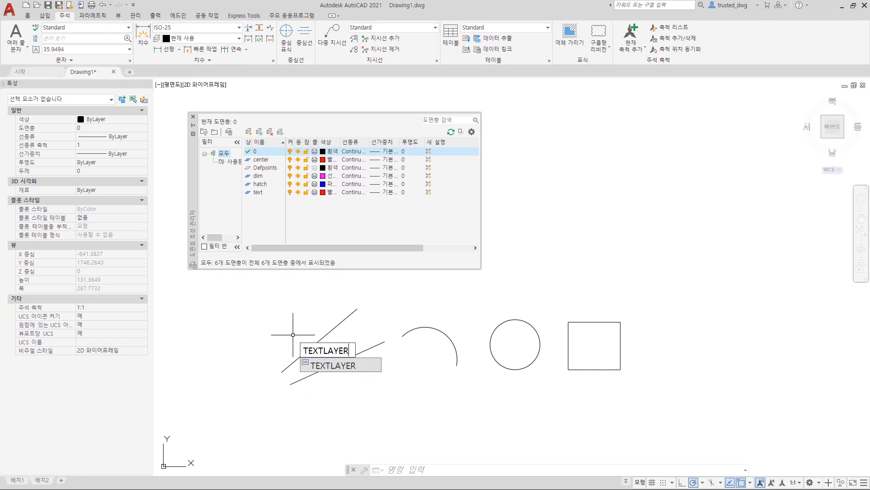
{"action": "key", "text": "Return"}
{"action": "key", "text": "Escape"}
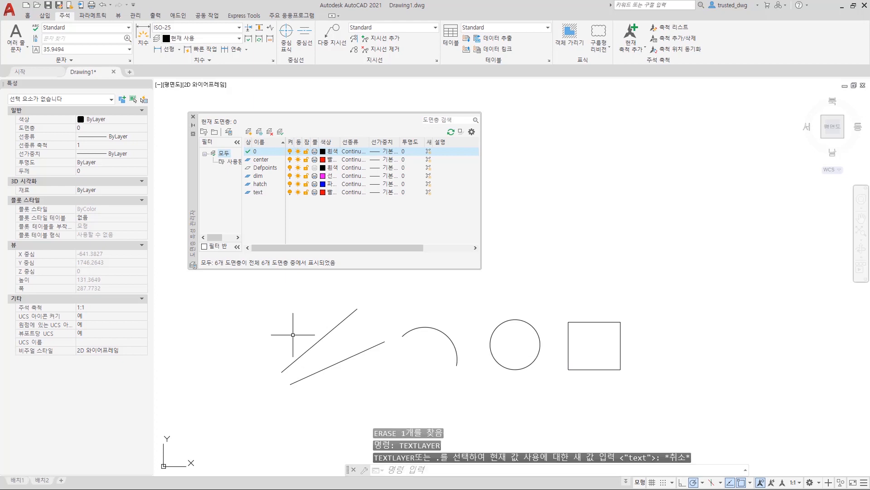
{"action": "left_click", "coordinate": [189, 39]}
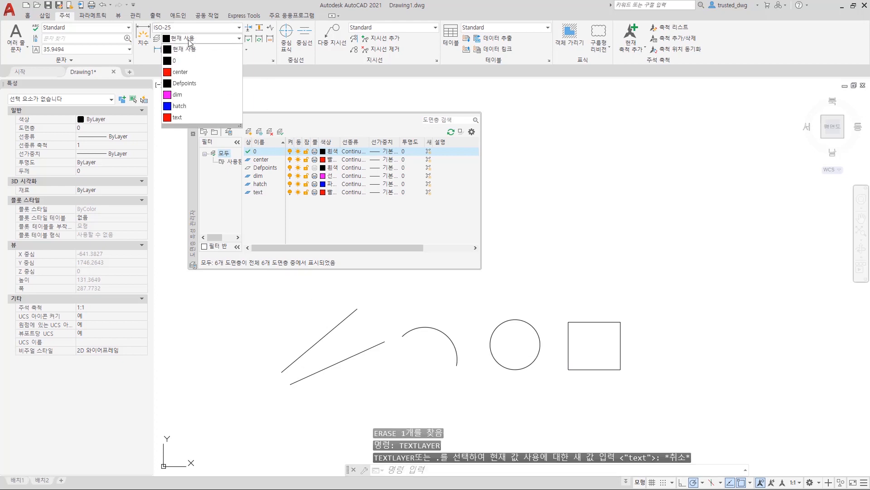
{"action": "left_click", "coordinate": [501, 181]}
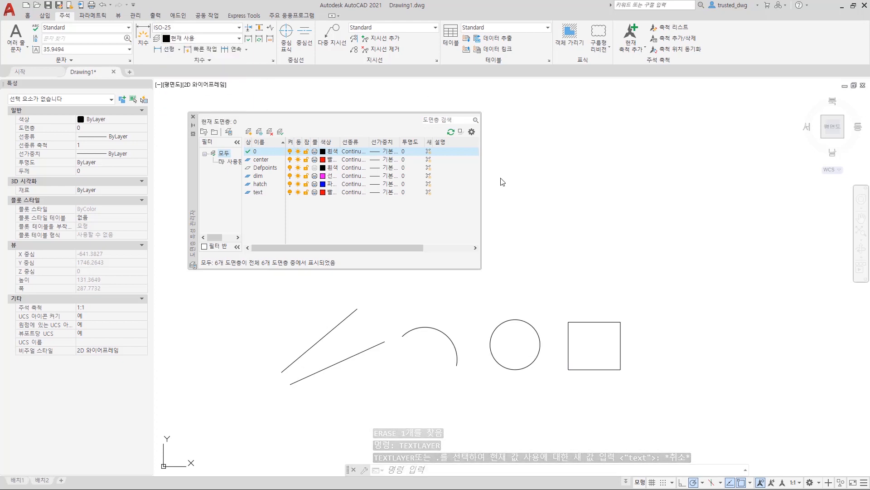
Step: Set the default layer for new dimensions to dim with DIMLAYER, and highlight the dim layer in the layer list
{"action": "type", "text": "dimlayer"}
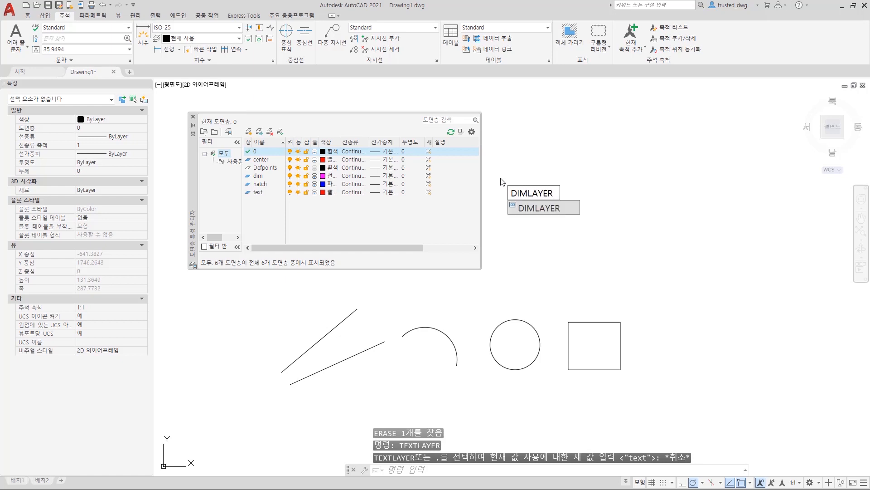
{"action": "key", "text": "Return"}
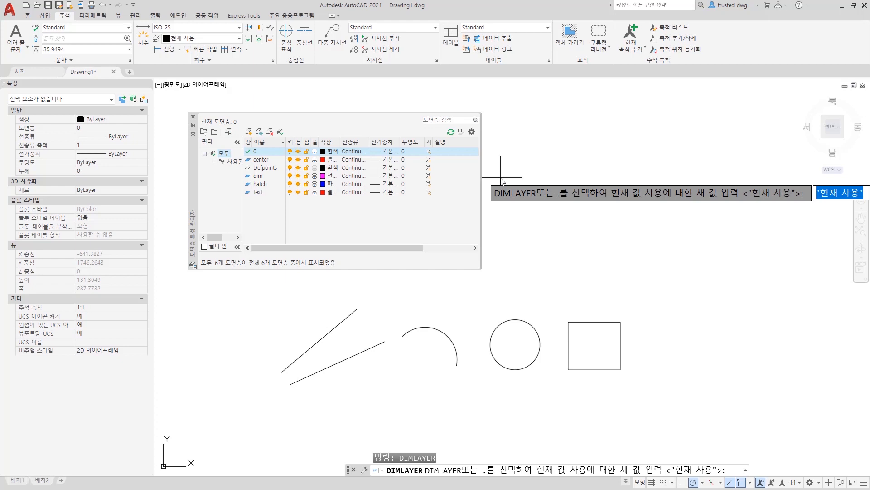
{"action": "type", "text": "dim"}
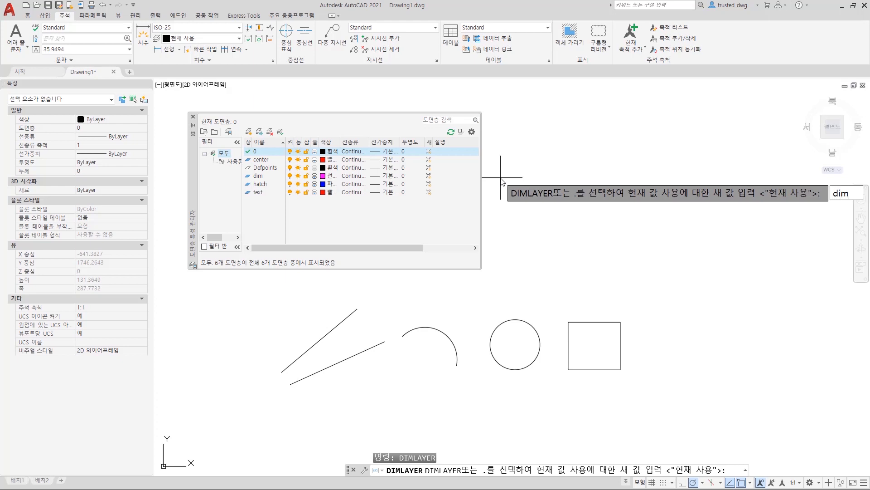
{"action": "key", "text": "Return"}
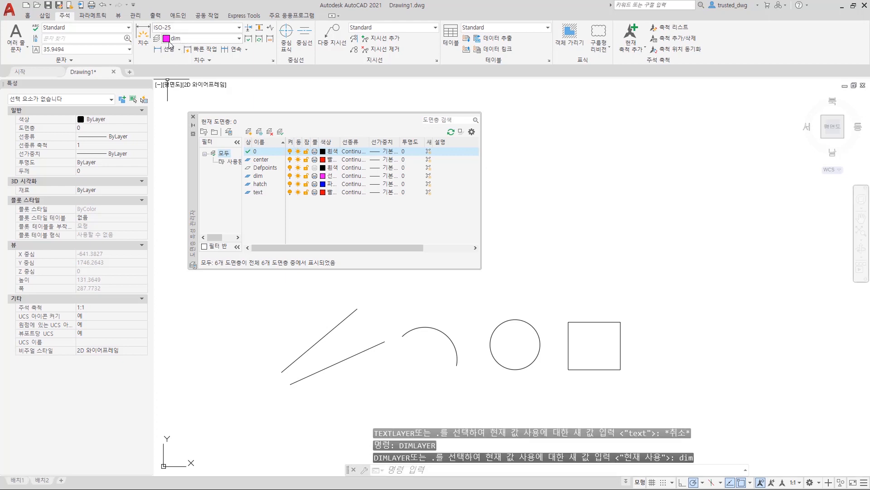
{"action": "left_click", "coordinate": [299, 177]}
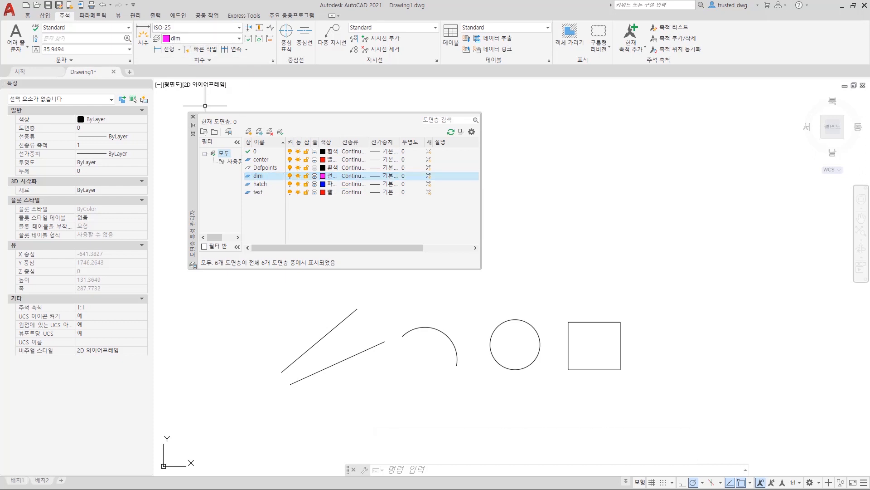
Step: Add a horizontal linear dimension across the square's upper edge, placed above the square
{"action": "left_click", "coordinate": [164, 49]}
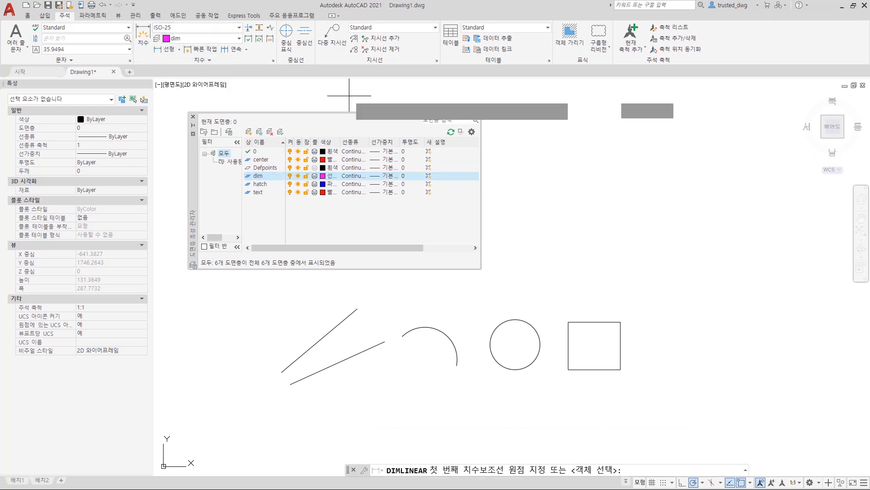
{"action": "left_click", "coordinate": [568, 322]}
{"action": "left_click", "coordinate": [620, 322]}
{"action": "left_click", "coordinate": [610, 268]}
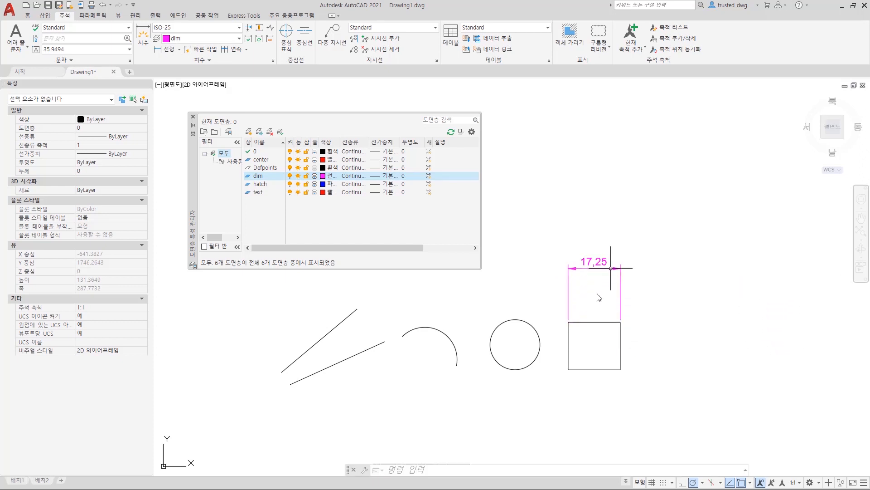
Step: Inspect the layer and colour properties of the square's width dimension, and clear the selection
{"action": "left_click", "coordinate": [742, 297]}
{"action": "left_click", "coordinate": [579, 253]}
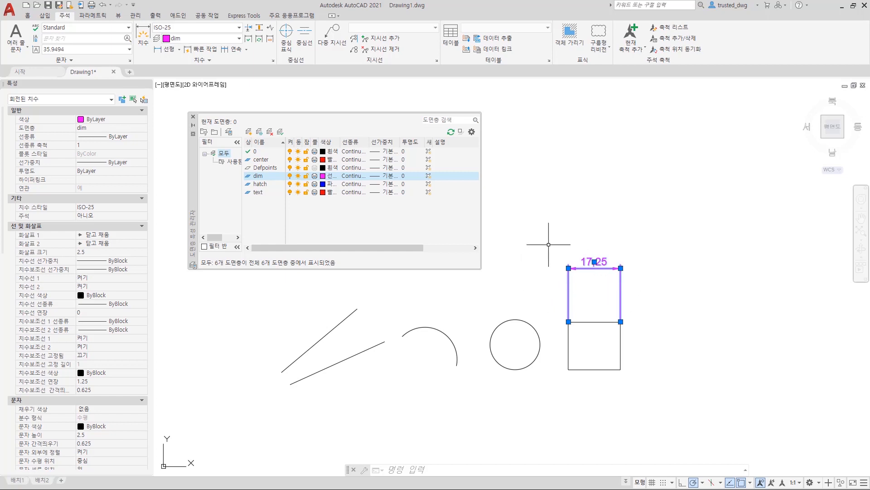
{"action": "key", "text": "Escape"}
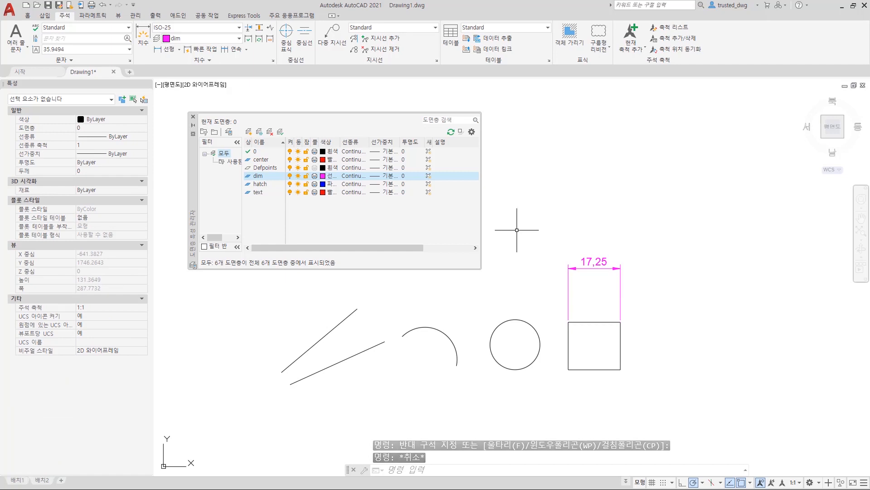
Step: Reset DIMLAYER with a period so that new dimensions use the current layer
{"action": "type", "text": "d"}
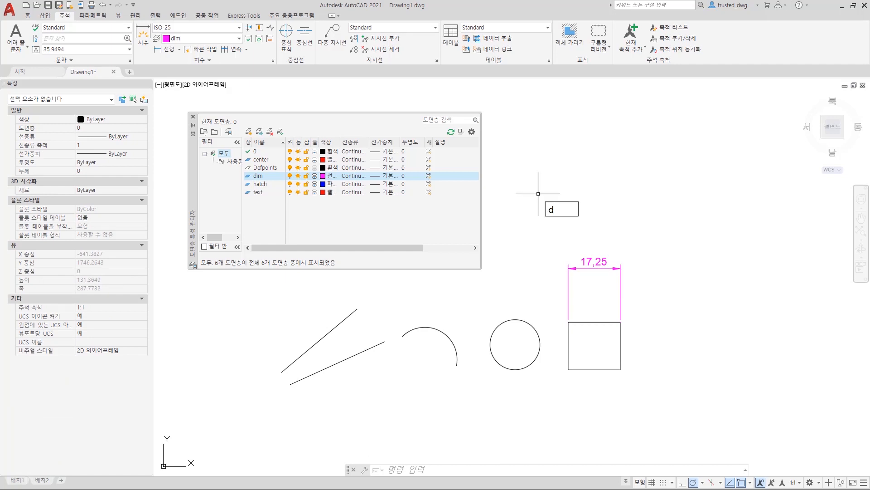
{"action": "type", "text": "imlayer"}
{"action": "key", "text": "Return"}
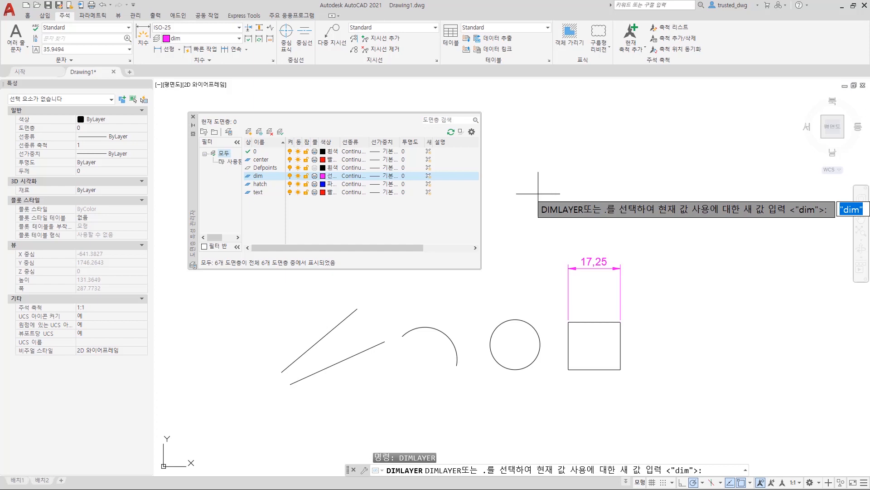
{"action": "type", "text": "."}
{"action": "key", "text": "Return"}
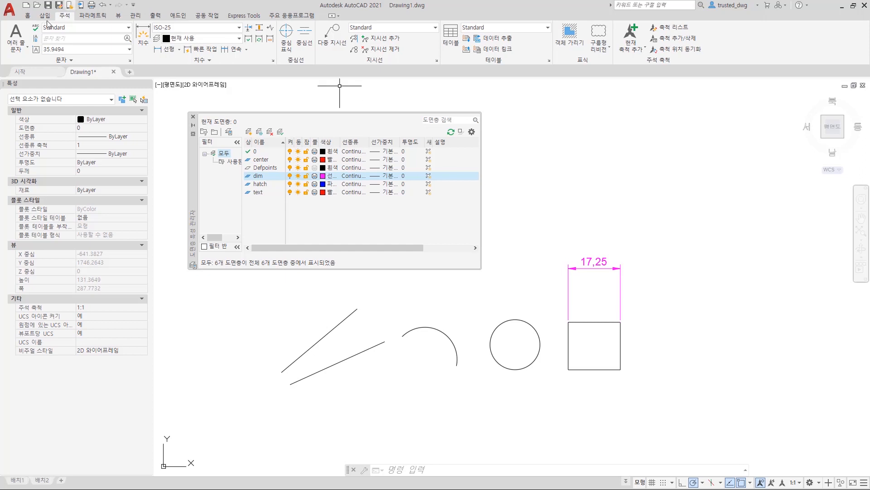
Step: Hatch the inside of the square with the ANGLE pattern, with hatch as the layer for new hatches
{"action": "left_click", "coordinate": [27, 15]}
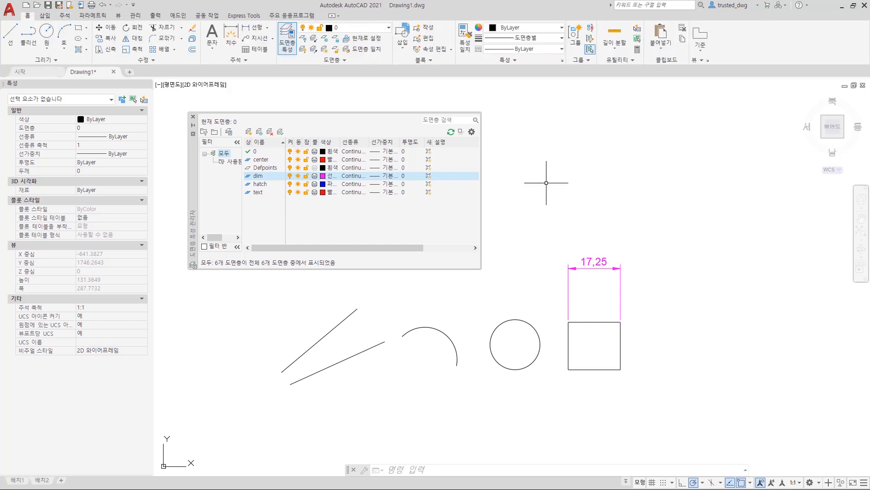
{"action": "type", "text": "h"}
{"action": "key", "text": "Return"}
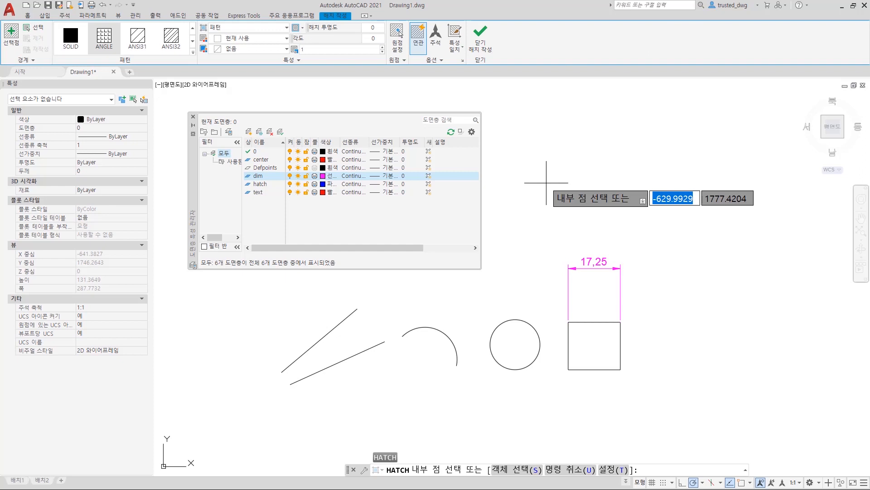
{"action": "left_click", "coordinate": [318, 62]}
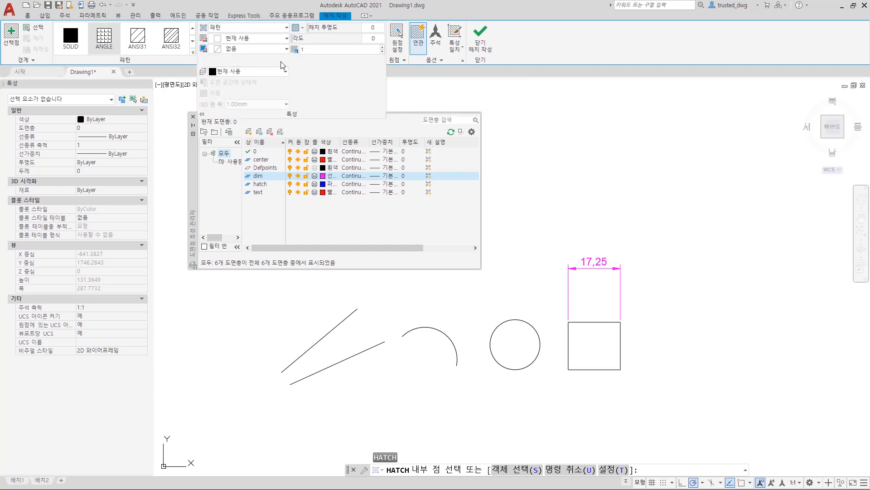
{"action": "left_click", "coordinate": [226, 73]}
{"action": "left_click", "coordinate": [233, 138]}
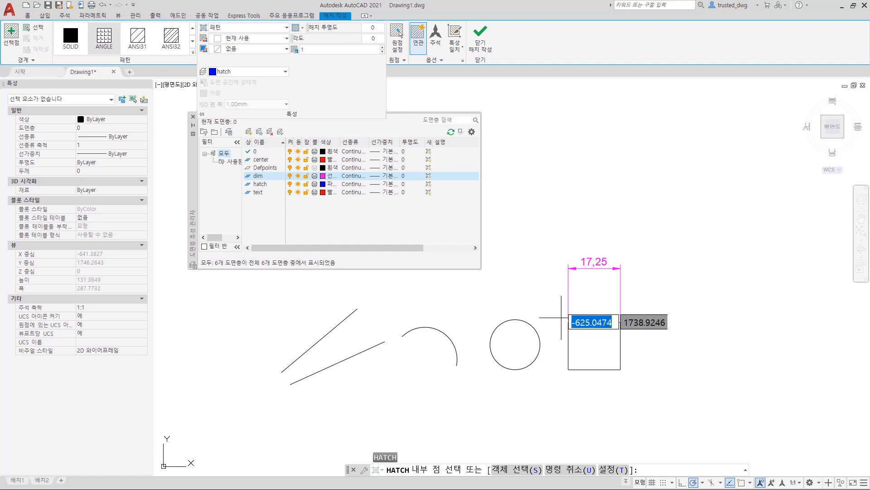
{"action": "left_click", "coordinate": [603, 338]}
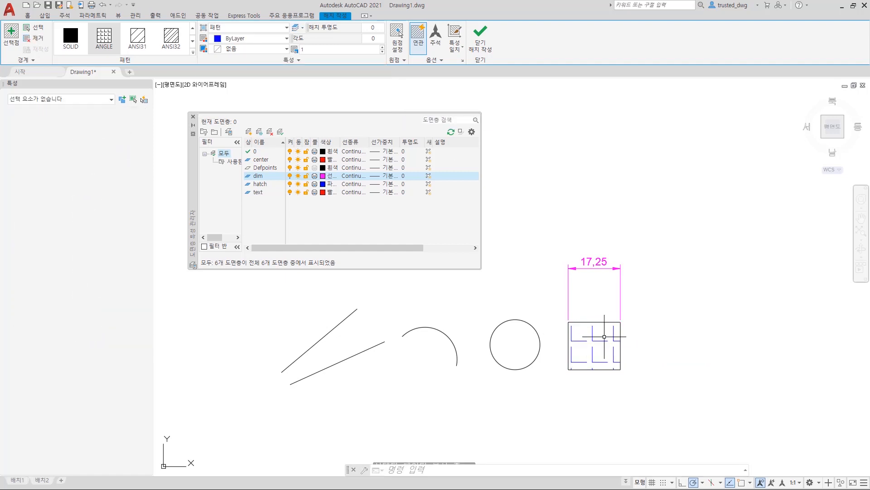
Step: Inspect the square's hatch properties and the layer option in the hatch editing dialog, and close it without changes
{"action": "left_click", "coordinate": [604, 337]}
{"action": "left_click", "coordinate": [589, 343]}
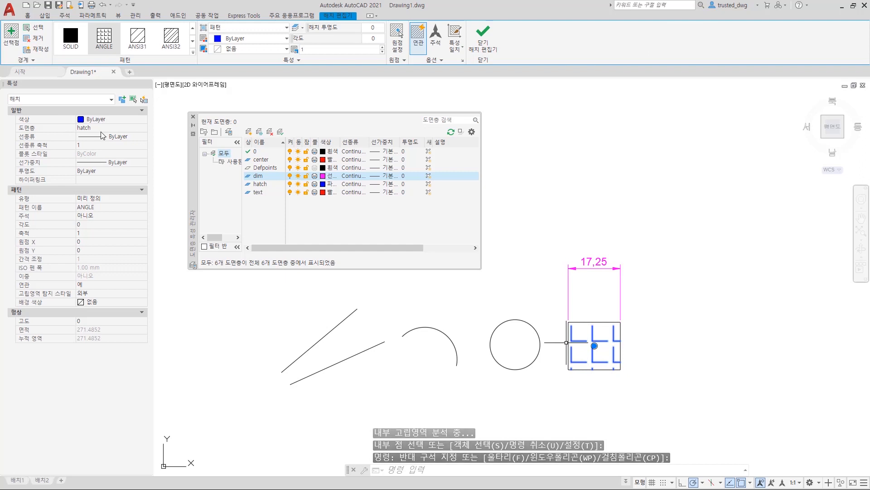
{"action": "left_click", "coordinate": [462, 61]}
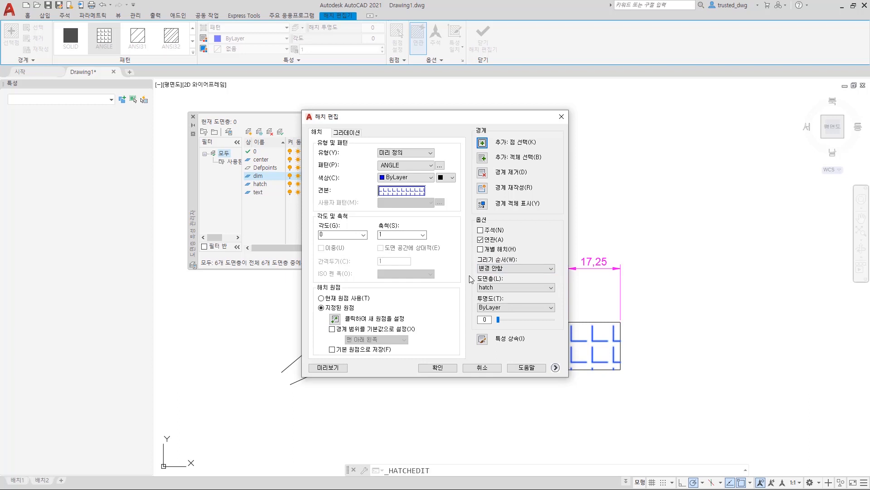
{"action": "left_click", "coordinate": [496, 287]}
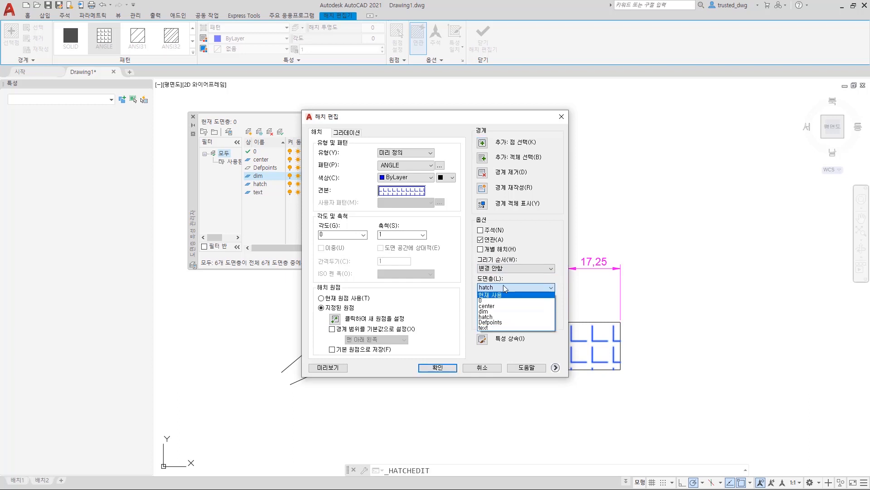
{"action": "left_click", "coordinate": [498, 317]}
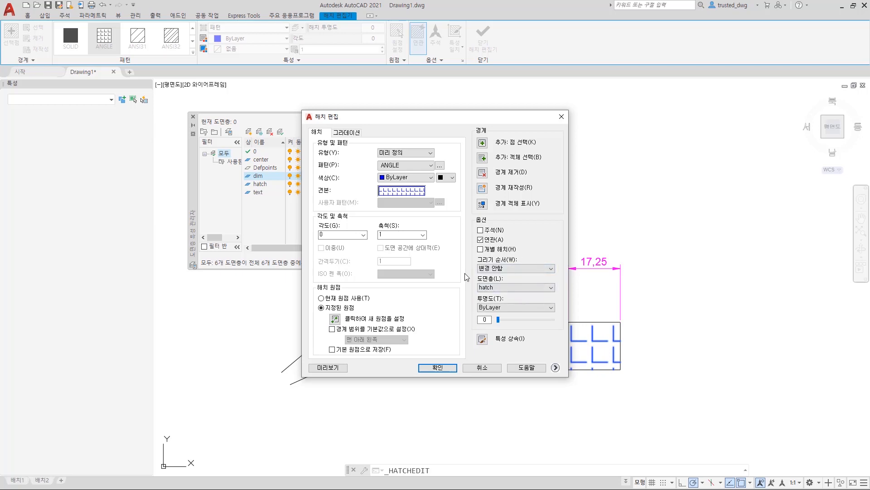
{"action": "key", "text": "Escape"}
{"action": "key", "text": "Escape"}
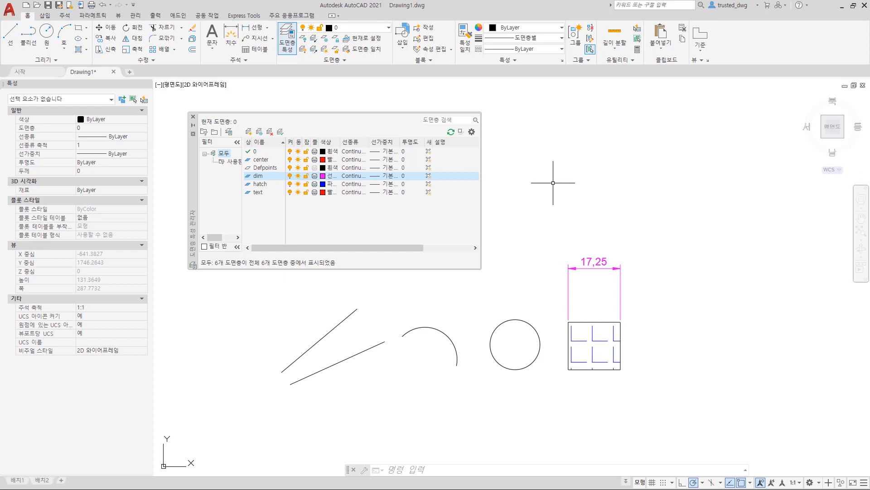
Step: Reset HPLAYER with a period so that new hatches use the current layer
{"action": "type", "text": "HP"}
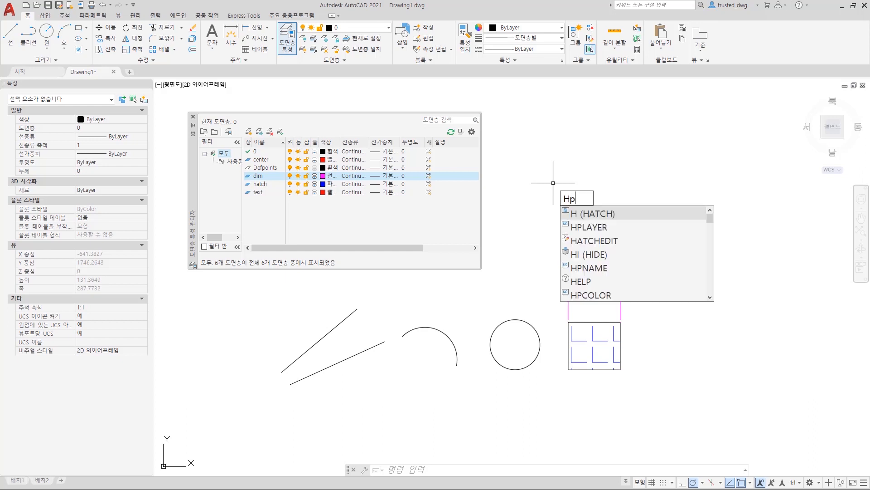
{"action": "type", "text": "layer"}
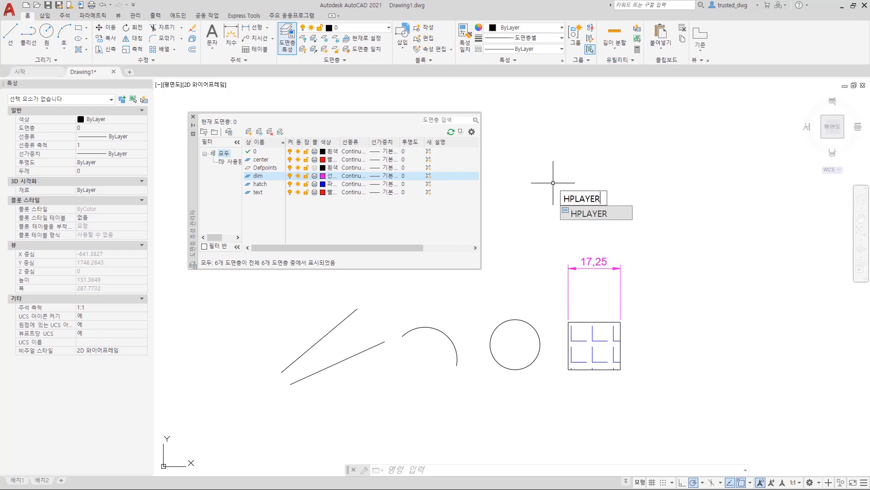
{"action": "key", "text": "Return"}
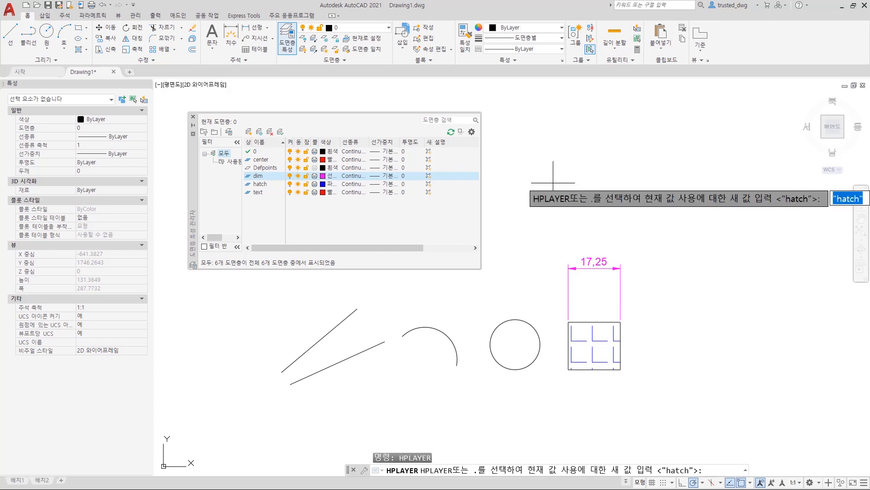
{"action": "type", "text": "."}
{"action": "key", "text": "Return"}
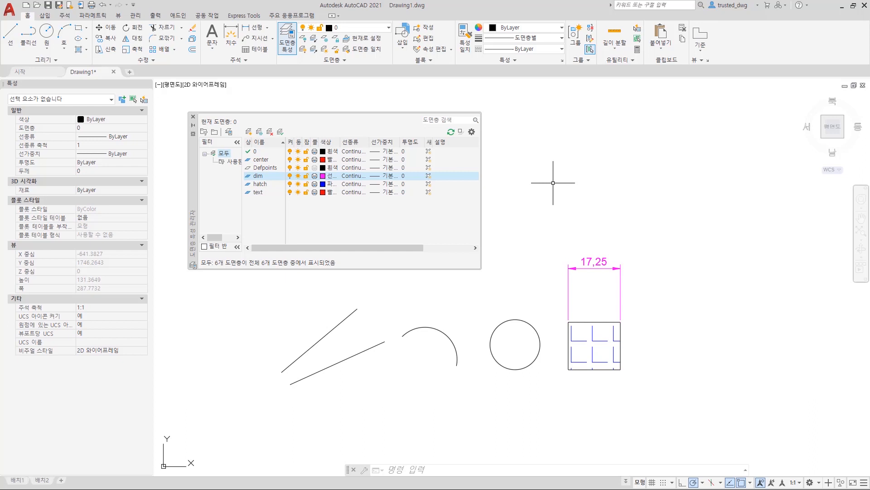
Step: Make the layer of the square's dimension current with LAYMCUR, and repeat it for the layer of the square's hatch
{"action": "left_click", "coordinate": [363, 38]}
{"action": "left_click", "coordinate": [592, 256]}
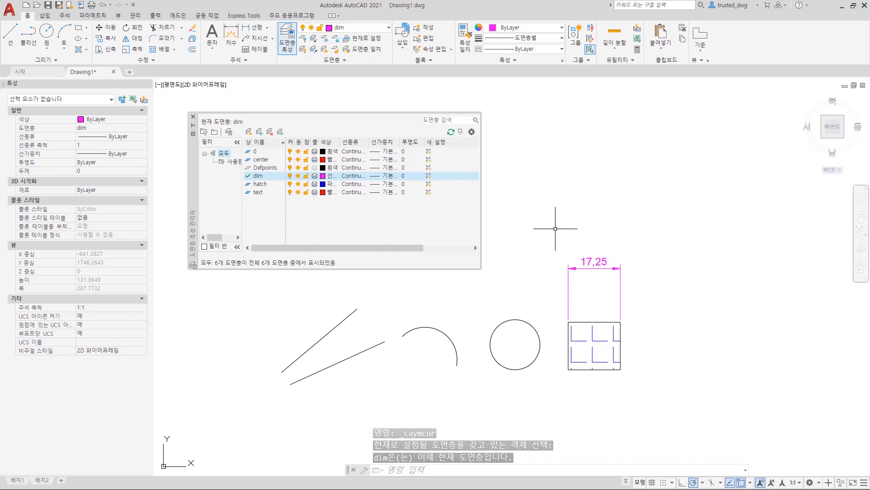
{"action": "key", "text": "F2"}
{"action": "left_click_drag", "start_coordinate": [400, 439], "coordinate": [445, 436]}
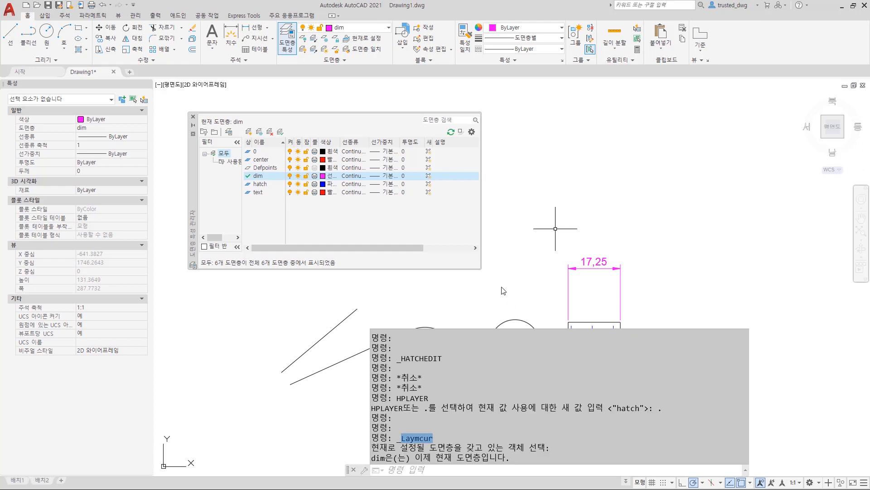
{"action": "left_click", "coordinate": [520, 266]}
{"action": "left_click", "coordinate": [365, 39]}
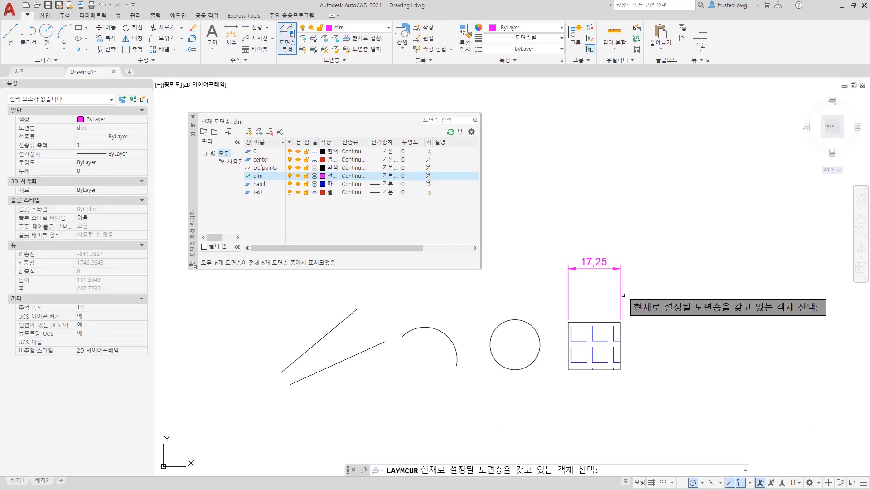
{"action": "left_click", "coordinate": [593, 347]}
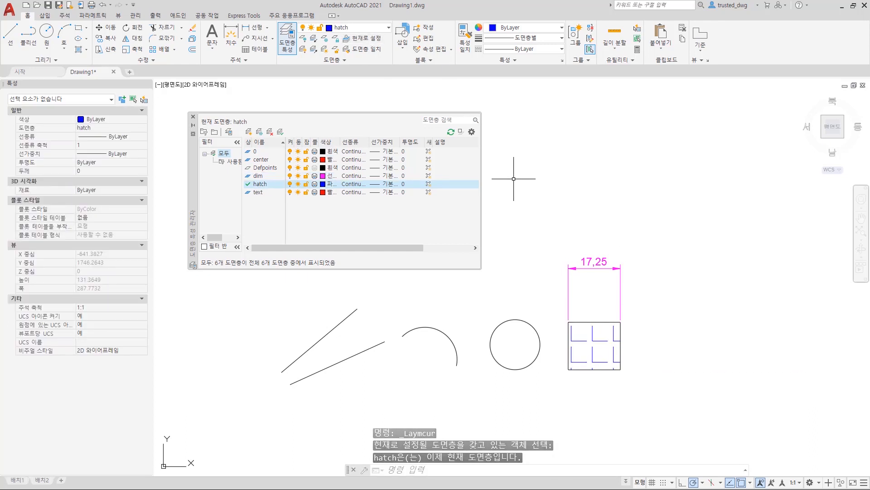
Step: Set the current layer to dim by name with CLAYER
{"action": "type", "text": "CYL"}
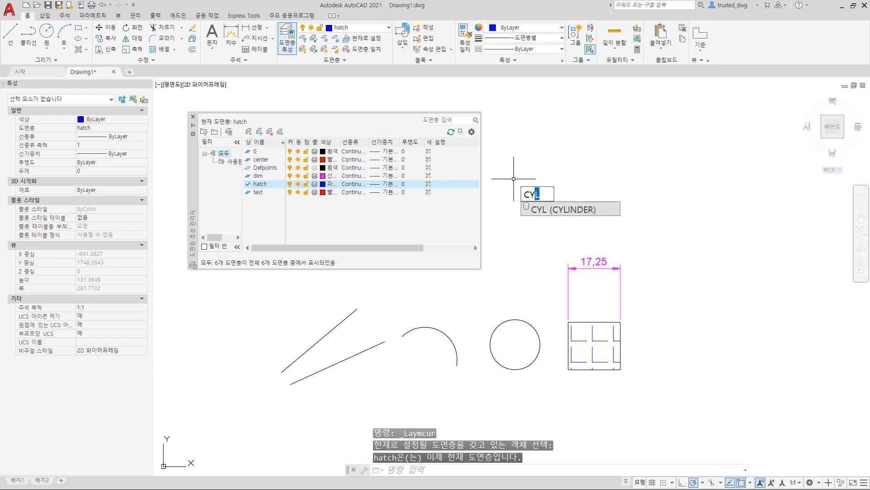
{"action": "key", "text": "BackSpace"}
{"action": "key", "text": "BackSpace"}
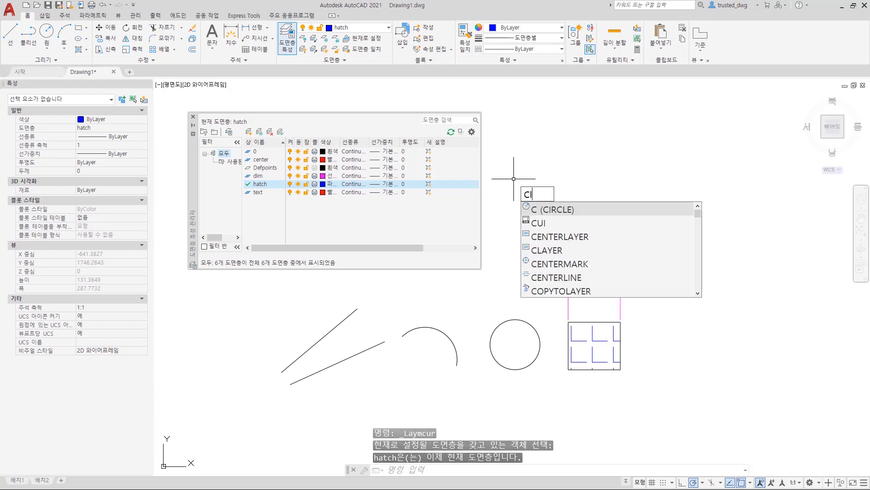
{"action": "type", "text": "LAYER"}
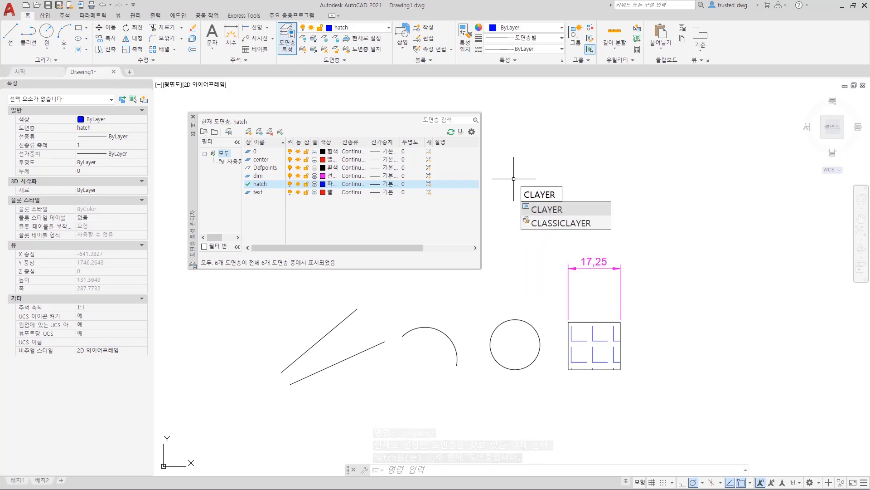
{"action": "key", "text": "Return"}
{"action": "type", "text": "dim"}
{"action": "key", "text": "Return"}
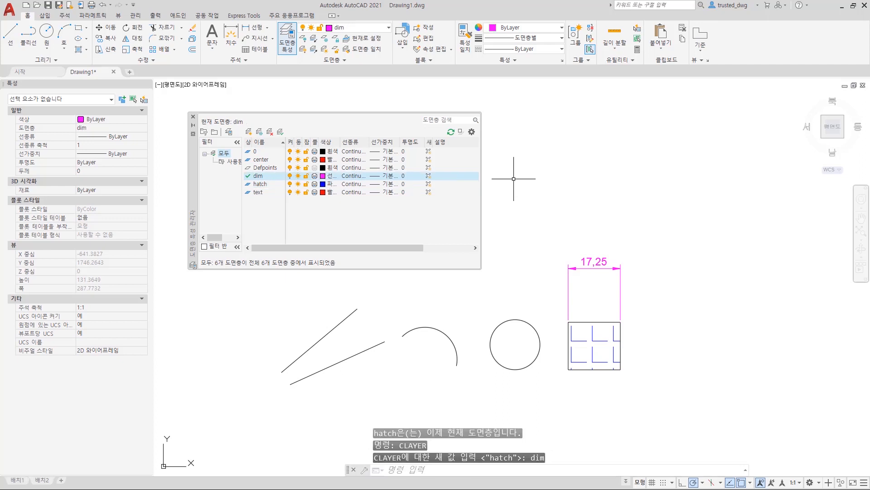
Step: Set the current layer to hatch and after that to center with CLAYER
{"action": "key", "text": "Return"}
{"action": "type", "text": "hatch"}
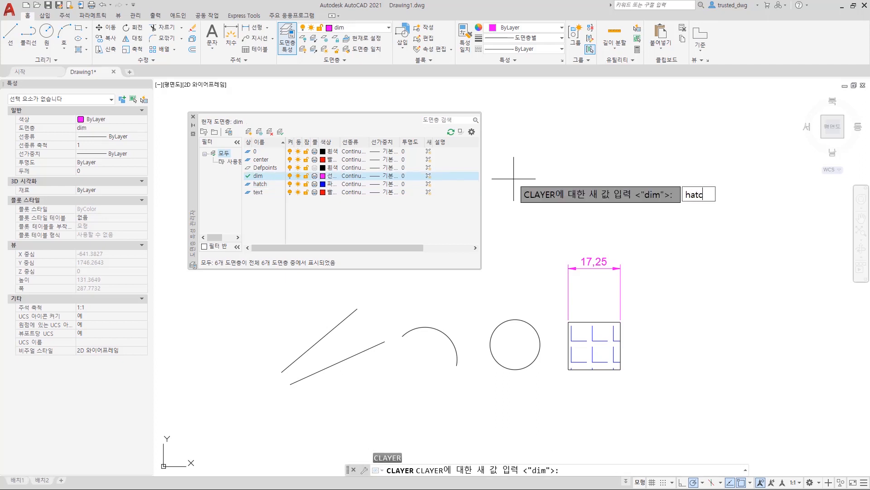
{"action": "key", "text": "Return"}
{"action": "key", "text": "Return"}
{"action": "type", "text": "center"}
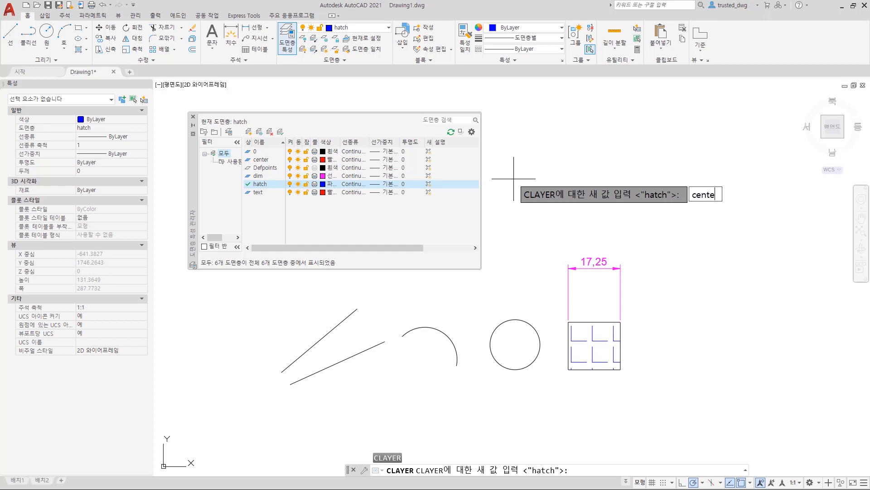
{"action": "key", "text": "Return"}
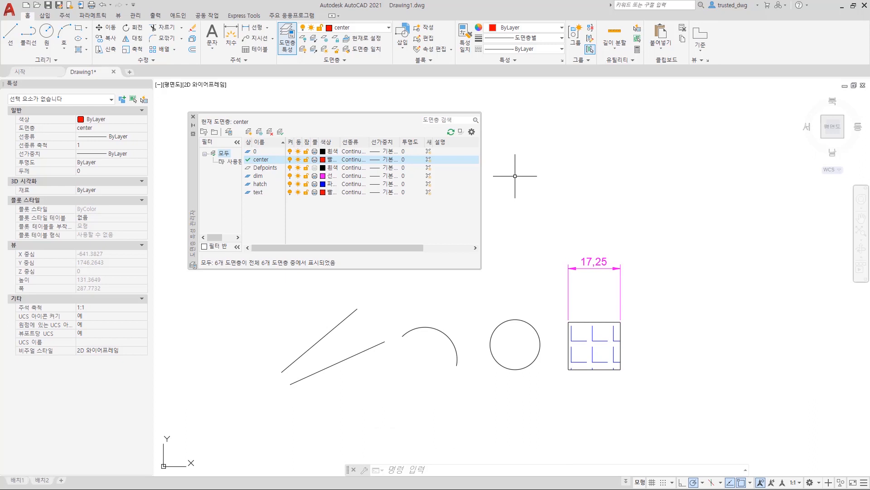
Step: Make layer 0 the current layer
{"action": "double_click", "coordinate": [254, 152]}
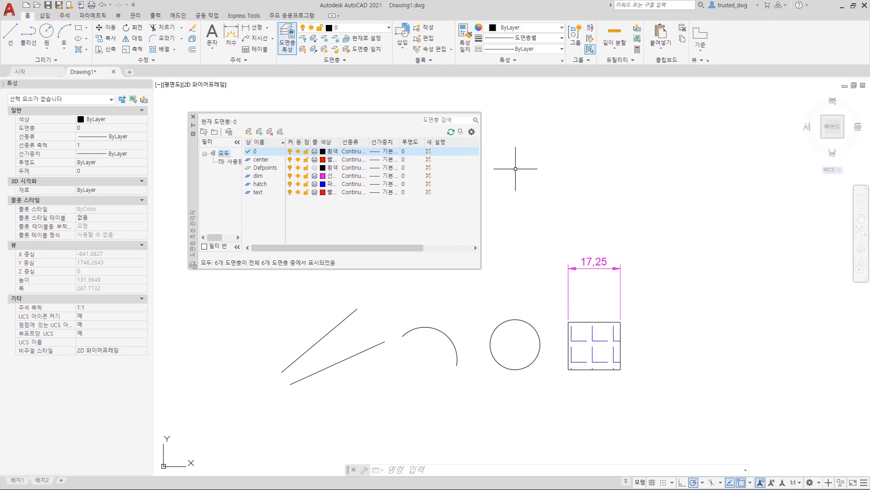
Step: Check the XREFLAYER setting for the default layer of external references, and cancel without entering a value
{"action": "type", "text": "xreflayer"}
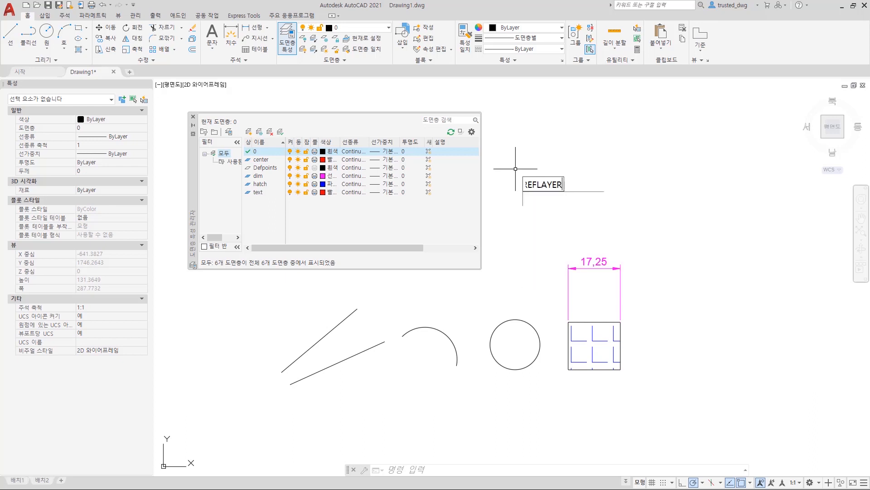
{"action": "key", "text": "Return"}
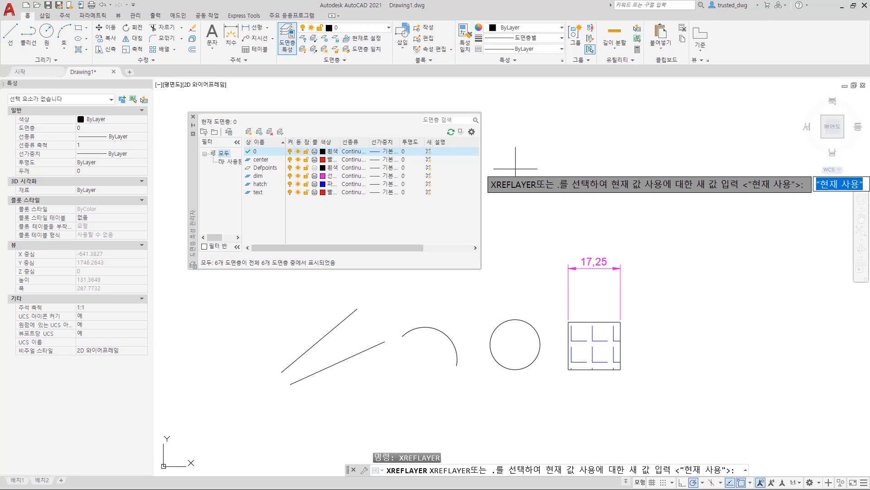
{"action": "key", "text": "Escape"}
{"action": "key", "text": "Escape"}
{"action": "key", "text": "Escape"}
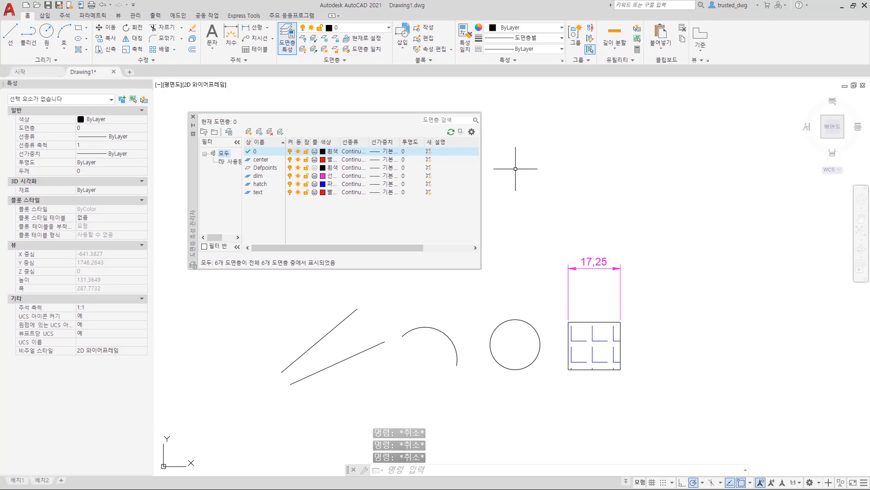
Step: Add center marks to the arc and the circle
{"action": "left_click", "coordinate": [64, 15]}
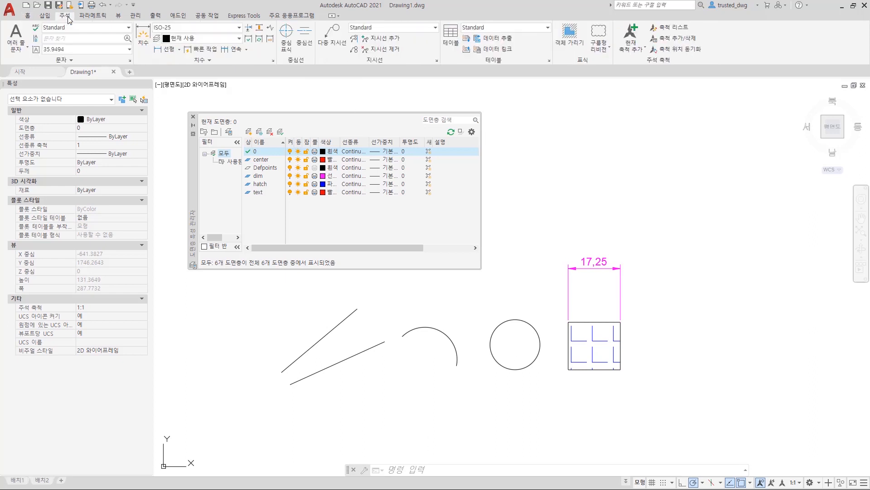
{"action": "left_click", "coordinate": [289, 43]}
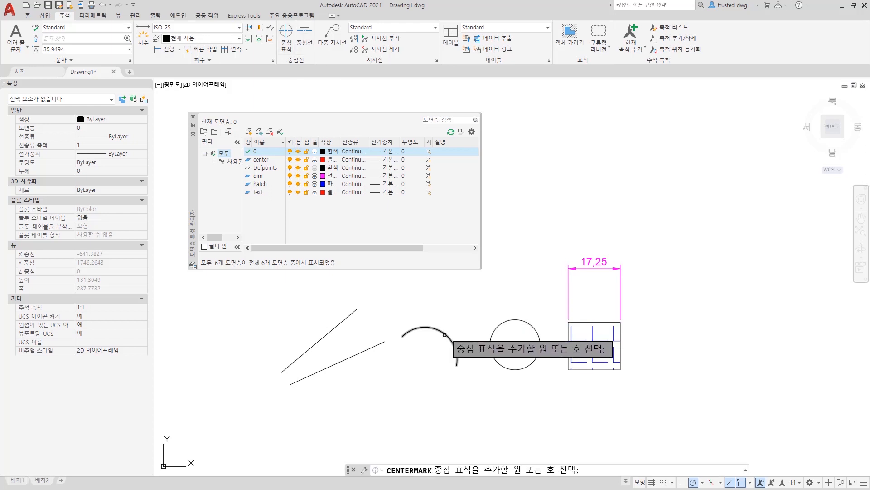
{"action": "left_click", "coordinate": [491, 337]}
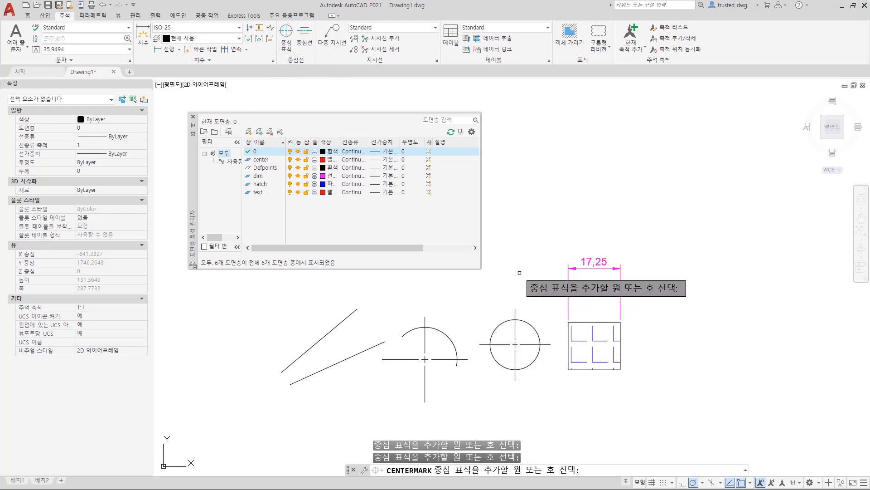
{"action": "key", "text": "Return"}
Step: Add a centerline between the two slanted lines
{"action": "left_click", "coordinate": [305, 36]}
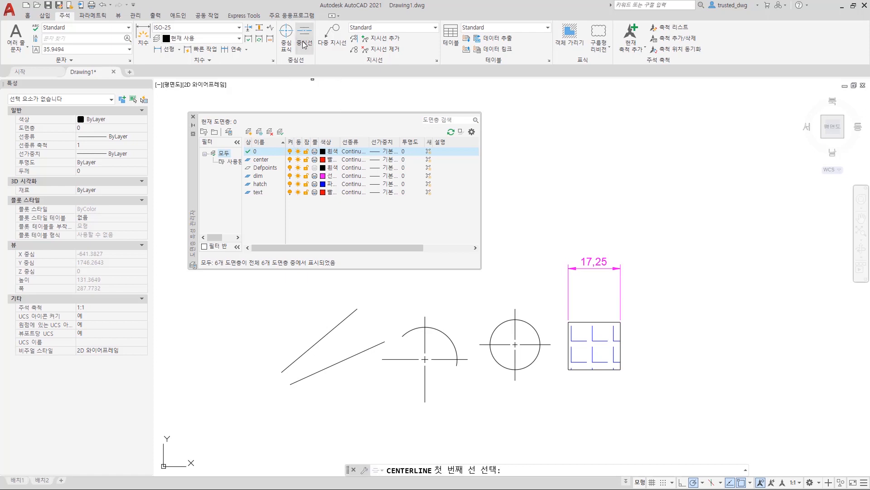
{"action": "left_click", "coordinate": [349, 316]}
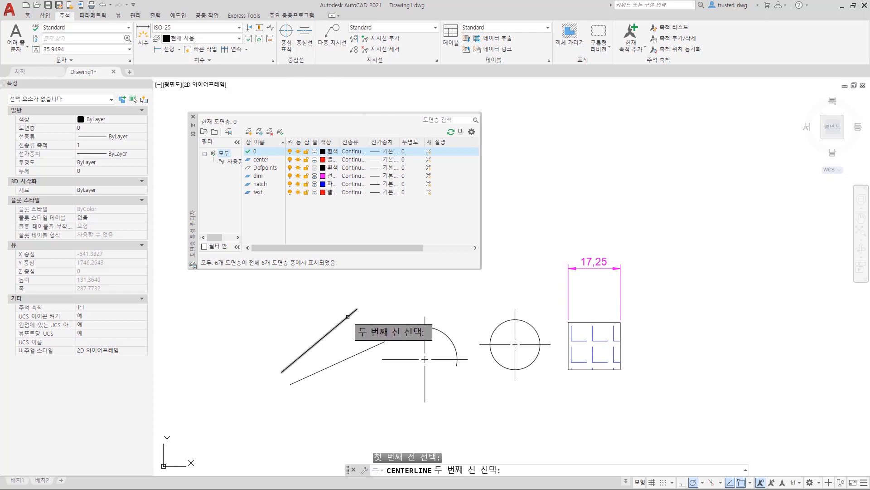
{"action": "left_click", "coordinate": [369, 348]}
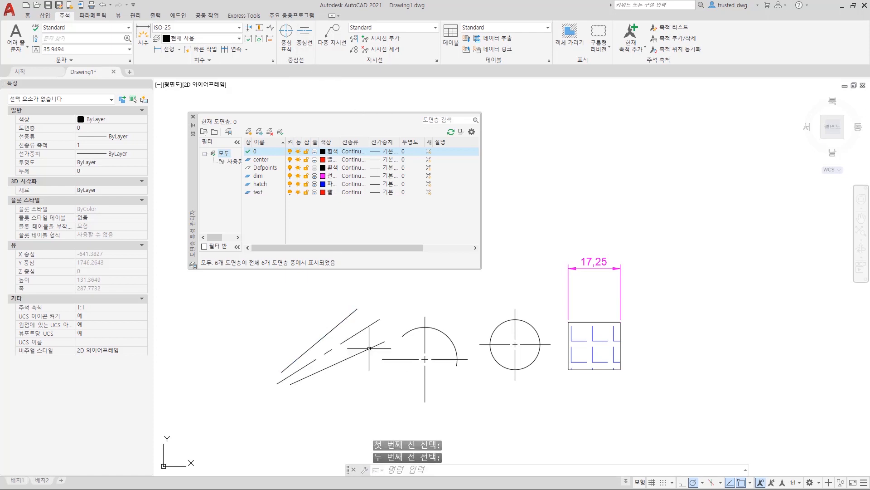
Step: Erase the centerline between the slanted lines and the center marks on the arc and the circle
{"action": "left_click", "coordinate": [378, 325]}
{"action": "left_click", "coordinate": [373, 318]}
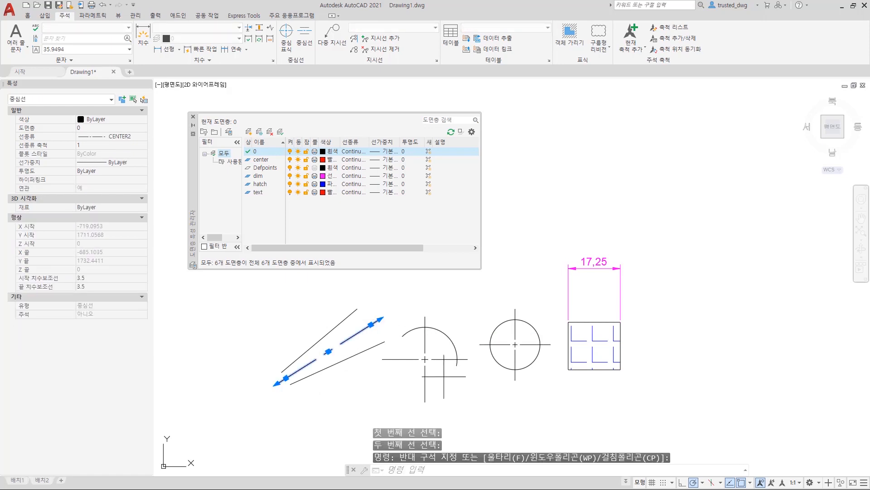
{"action": "left_click", "coordinate": [446, 378]}
{"action": "left_click", "coordinate": [406, 339]}
{"action": "left_click", "coordinate": [518, 352]}
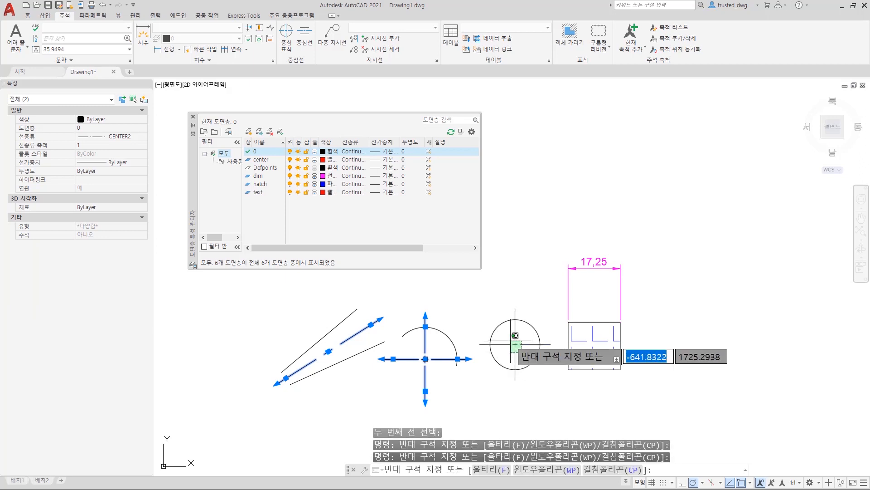
{"action": "left_click", "coordinate": [507, 338]}
{"action": "type", "text": "E"}
{"action": "key", "text": "Return"}
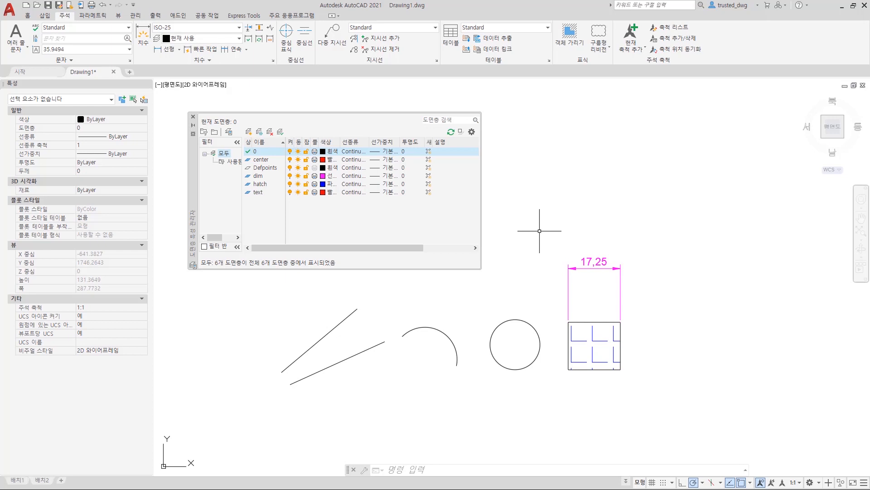
Step: Set the CENTERLAYER variable to the center layer
{"action": "type", "text": "centerlayer"}
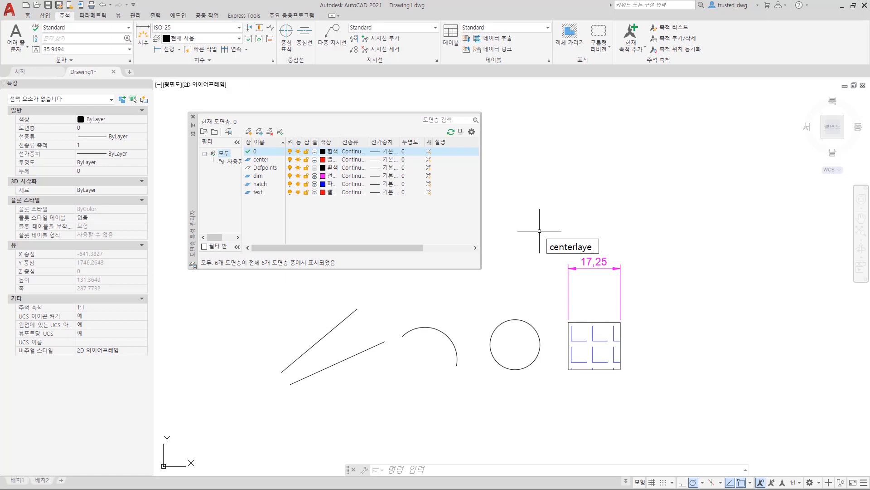
{"action": "key", "text": "Return"}
{"action": "type", "text": "center"}
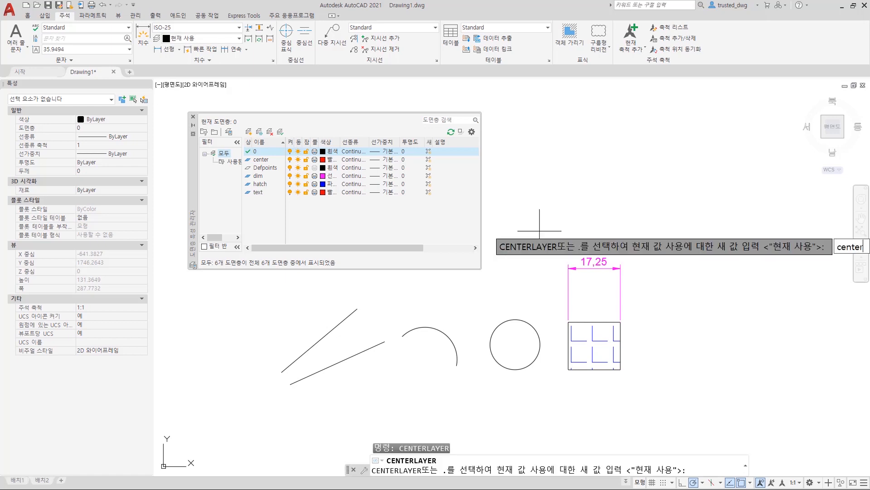
{"action": "key", "text": "Return"}
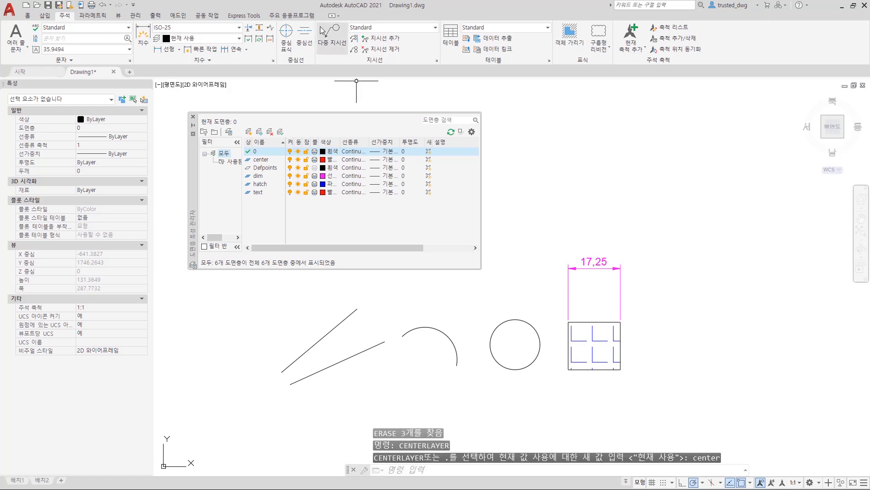
Step: Add center marks to the arc and the circle, and a centerline between the two slanted lines
{"action": "left_click", "coordinate": [286, 36]}
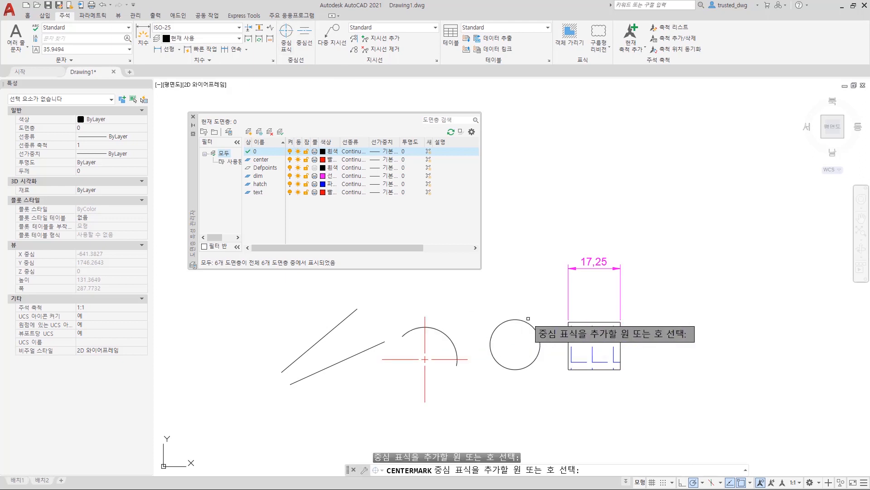
{"action": "left_click", "coordinate": [520, 320]}
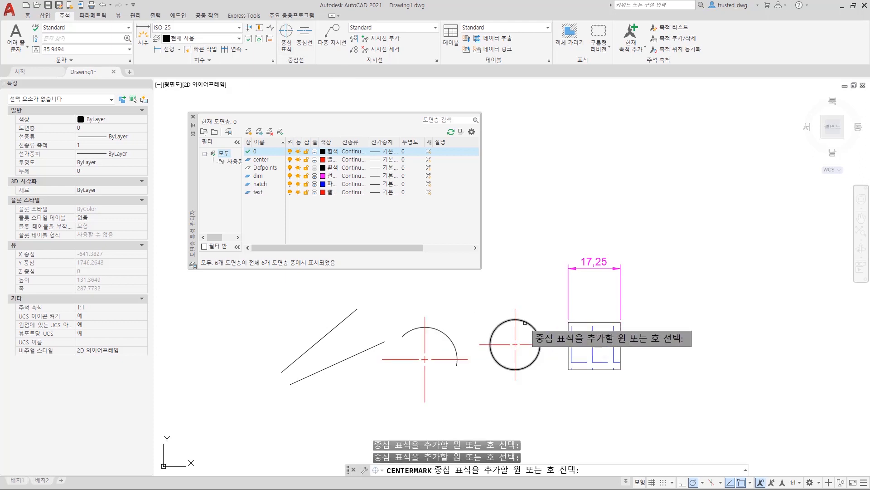
{"action": "left_click", "coordinate": [305, 36]}
{"action": "left_click", "coordinate": [350, 314]}
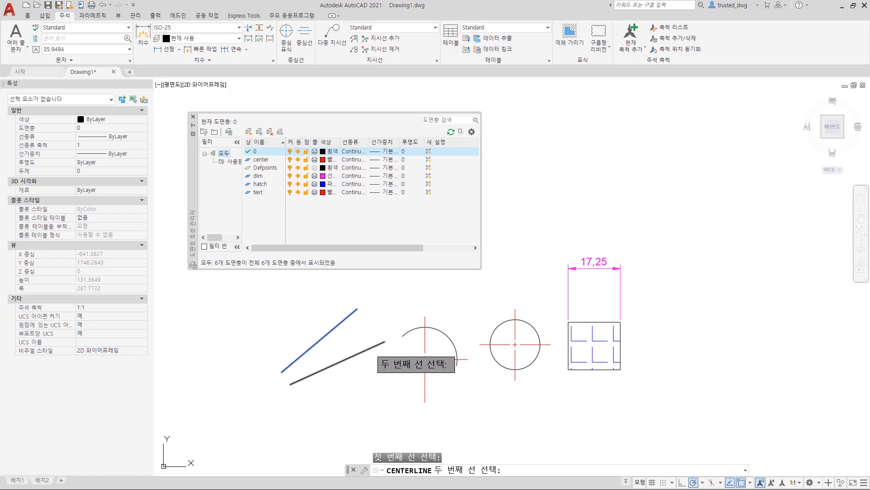
{"action": "left_click", "coordinate": [370, 351]}
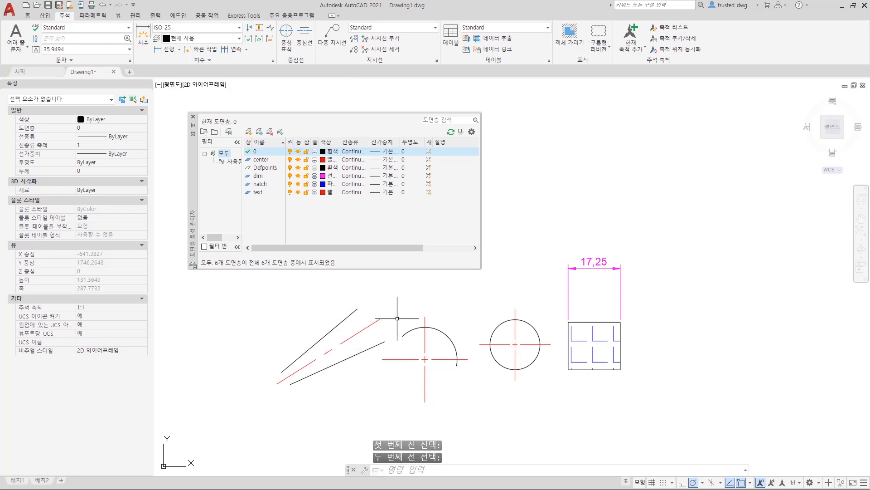
Step: Select the new centerline to check which layer it was placed on, and clear the selection
{"action": "left_click", "coordinate": [394, 323]}
{"action": "left_click", "coordinate": [379, 313]}
{"action": "left_click", "coordinate": [379, 313]}
{"action": "left_click", "coordinate": [368, 332]}
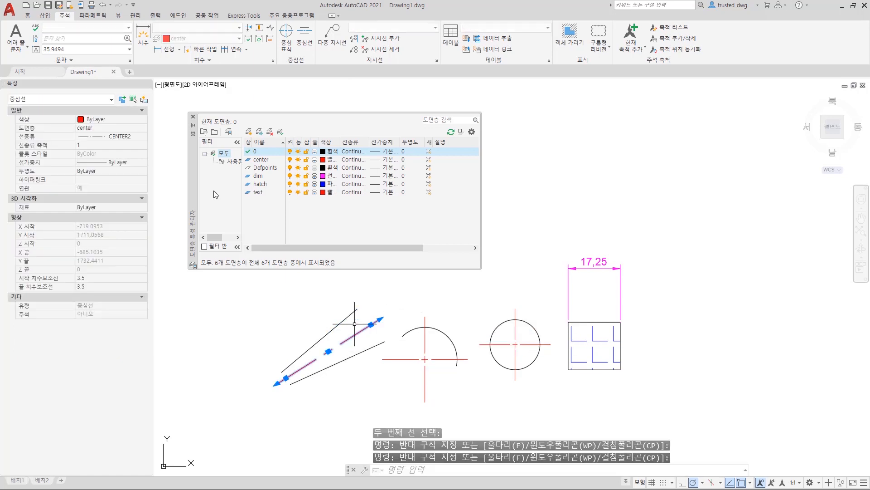
{"action": "key", "text": "Escape"}
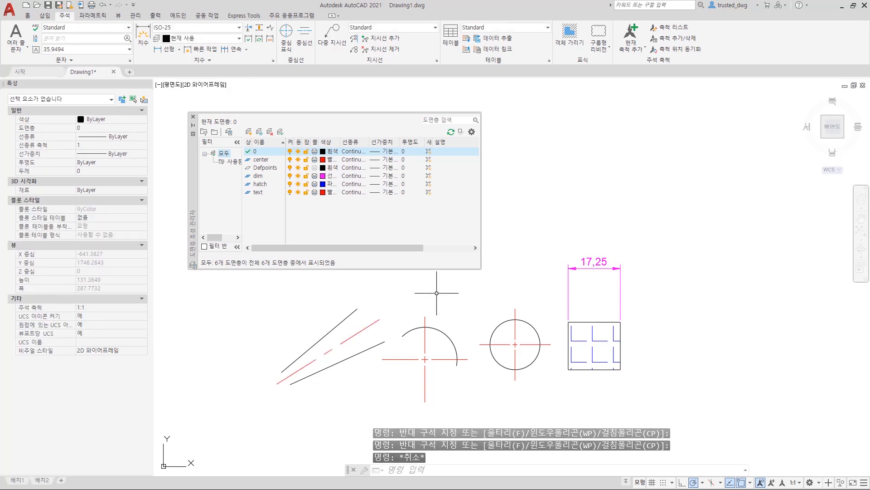
Step: Open Notepad and write textlayer on the first line of the blank note
{"action": "key", "text": "super+r"}
{"action": "type", "text": "note"}
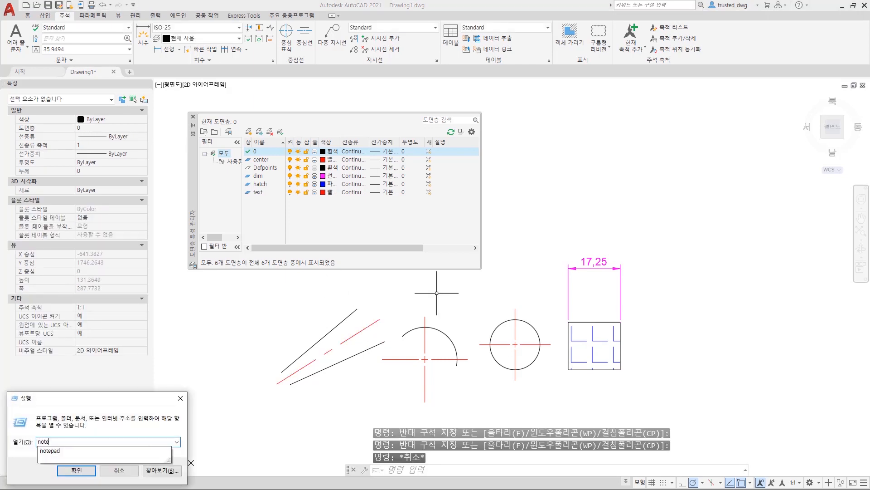
{"action": "type", "text": "pad"}
{"action": "key", "text": "Return"}
{"action": "type", "text": "textlayer"}
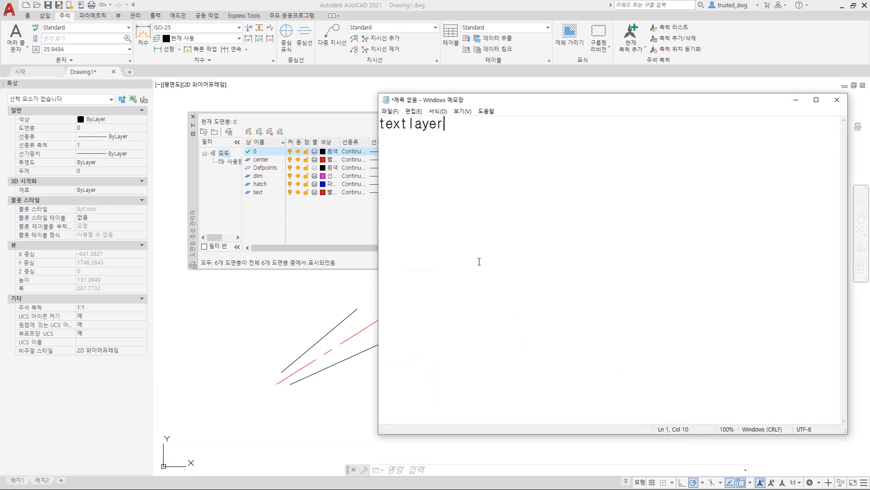
Step: Leave a blank line and list dimlayer, hplayer, xreflayer and centerlayer on separate lines of the note
{"action": "key", "text": "Return"}
{"action": "key", "text": "Return"}
{"action": "type", "text": "dimlayer"}
{"action": "key", "text": "Return"}
{"action": "type", "text": "hp"}
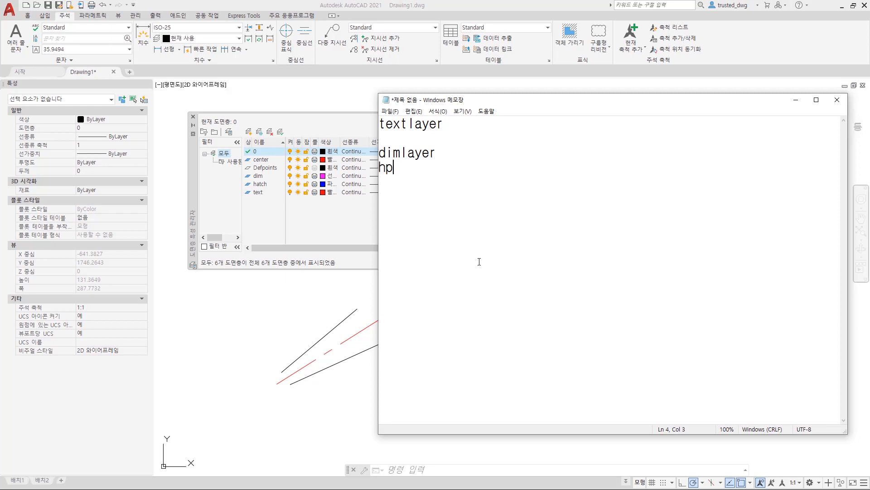
{"action": "type", "text": "layer"}
{"action": "key", "text": "Return"}
{"action": "type", "text": "xreflayer ce"}
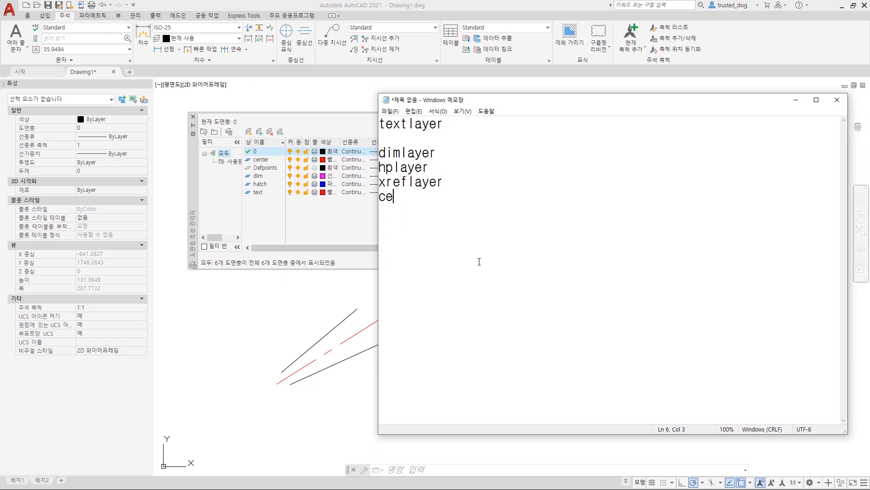
{"action": "type", "text": "nterlayer"}
Step: Write clayer below the list after a blank line, and highlight the lines from dimlayer through clayer
{"action": "key", "text": "Return"}
{"action": "key", "text": "Return"}
{"action": "type", "text": "clayer"}
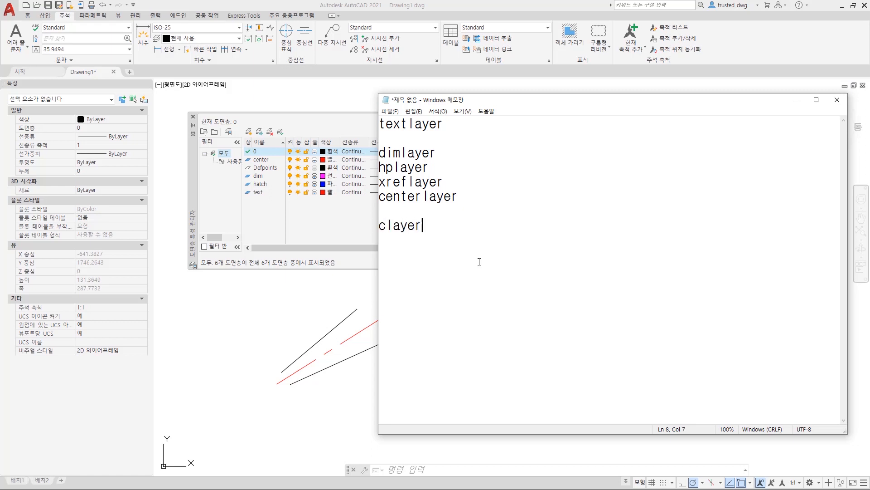
{"action": "left_click_drag", "start_coordinate": [479, 261], "coordinate": [380, 153]}
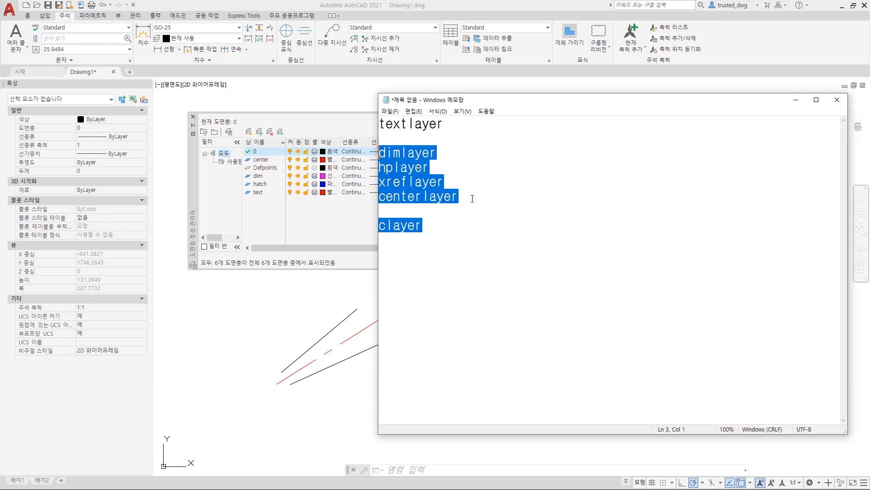